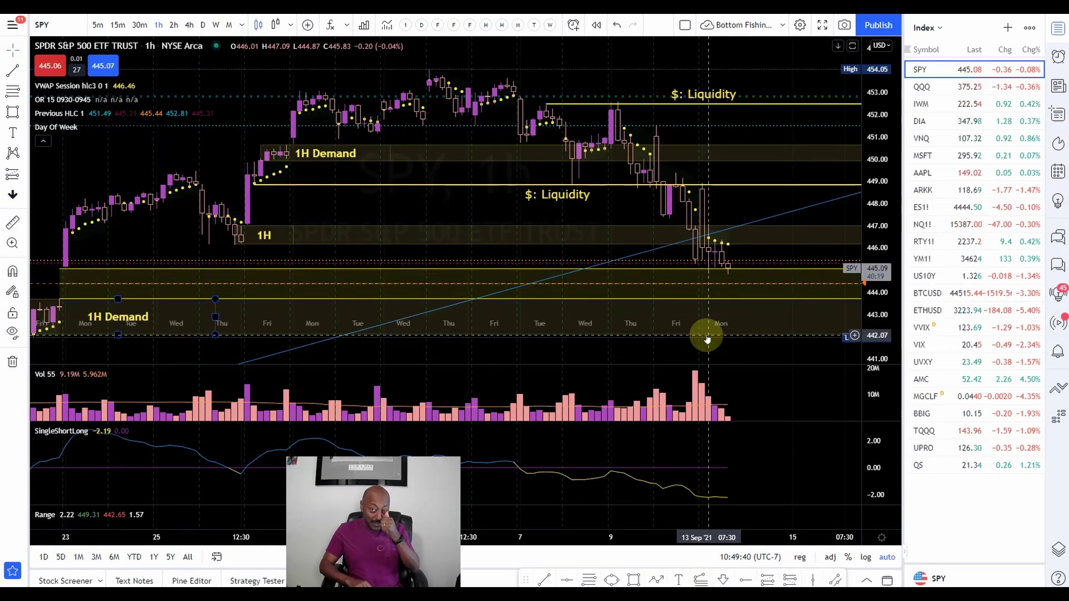
- Switch the SPY chart to the 5-minute timeframe and review price action over the last few sessions
left_click(707, 338)
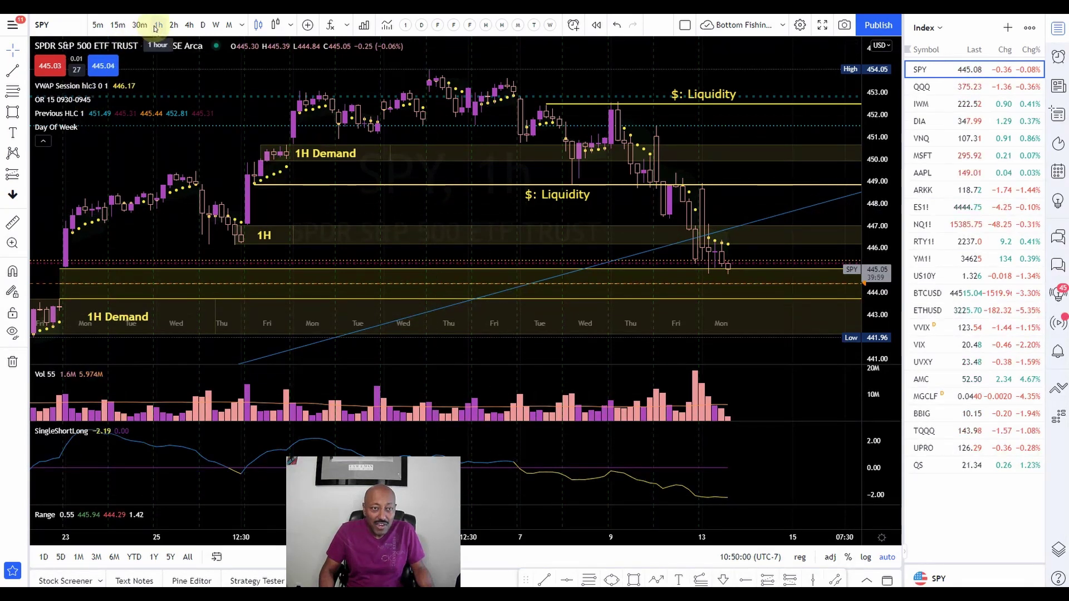
left_click(100, 25)
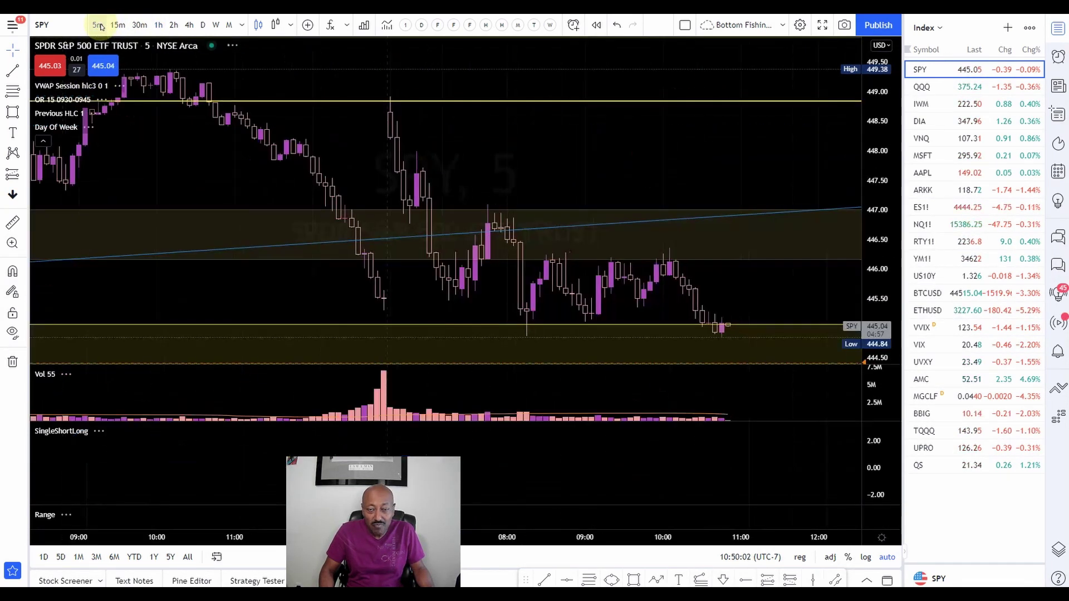
left_click_drag(345, 172, 359, 184)
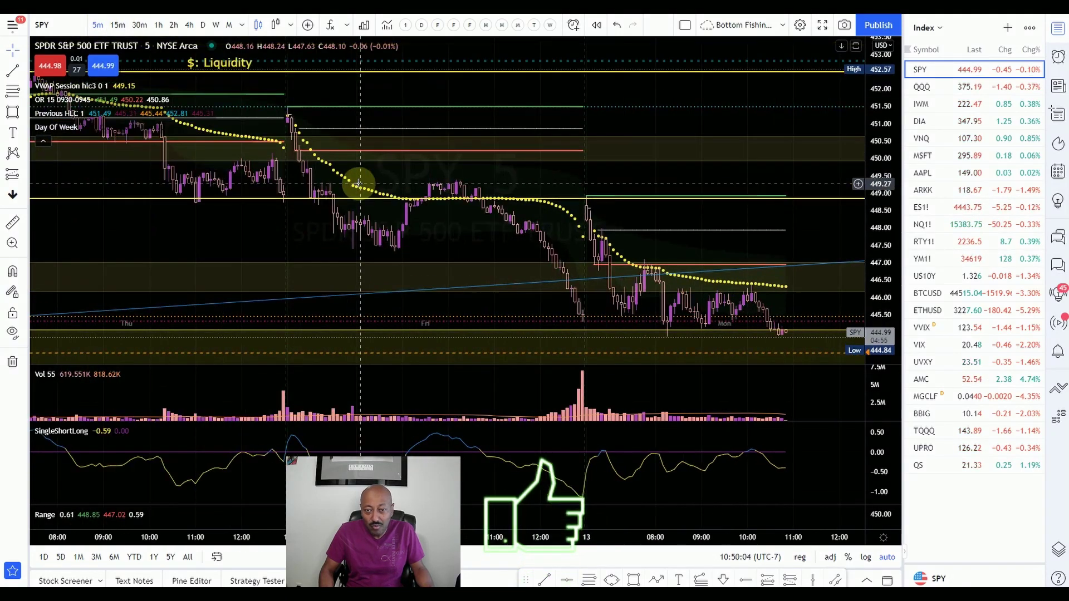
scroll(359, 184, "down", 2)
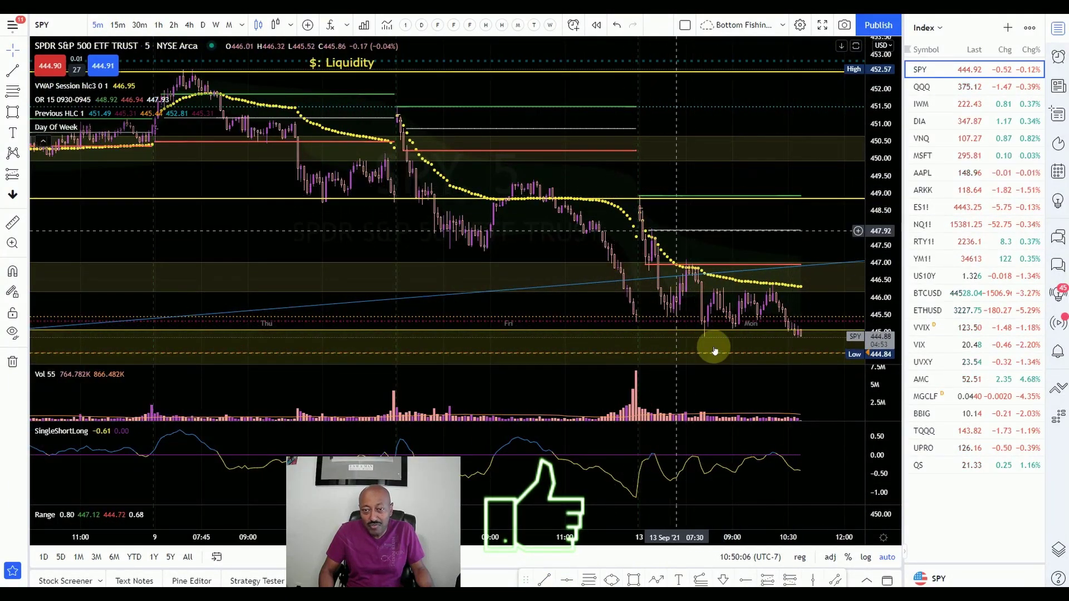
- Switch the SPY chart to the 15-minute timeframe and review the decline toward the demand zone
left_click(118, 25)
left_click(663, 341)
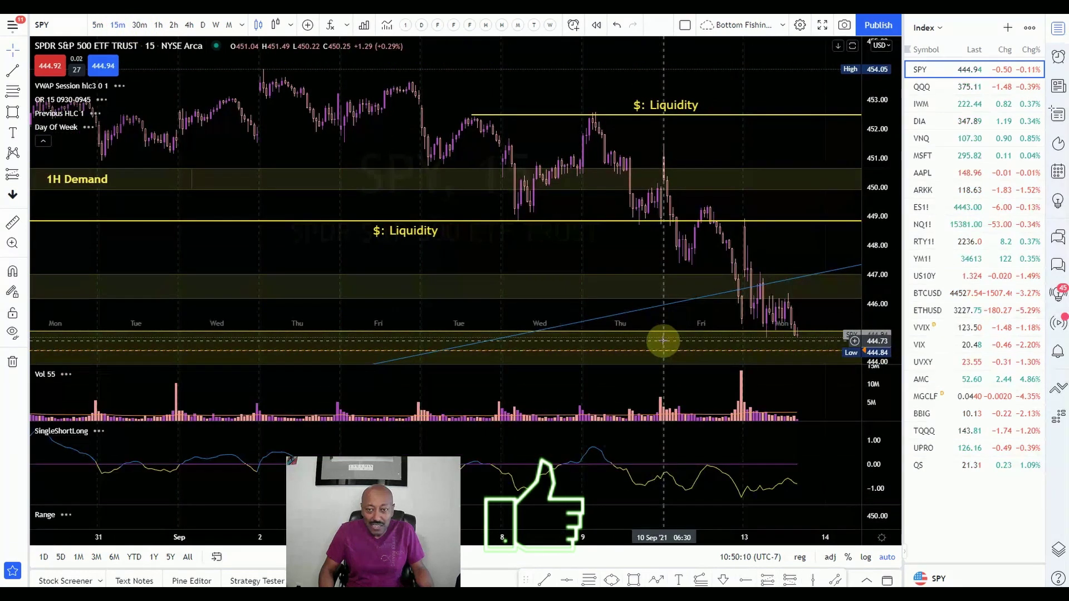
left_click(438, 25)
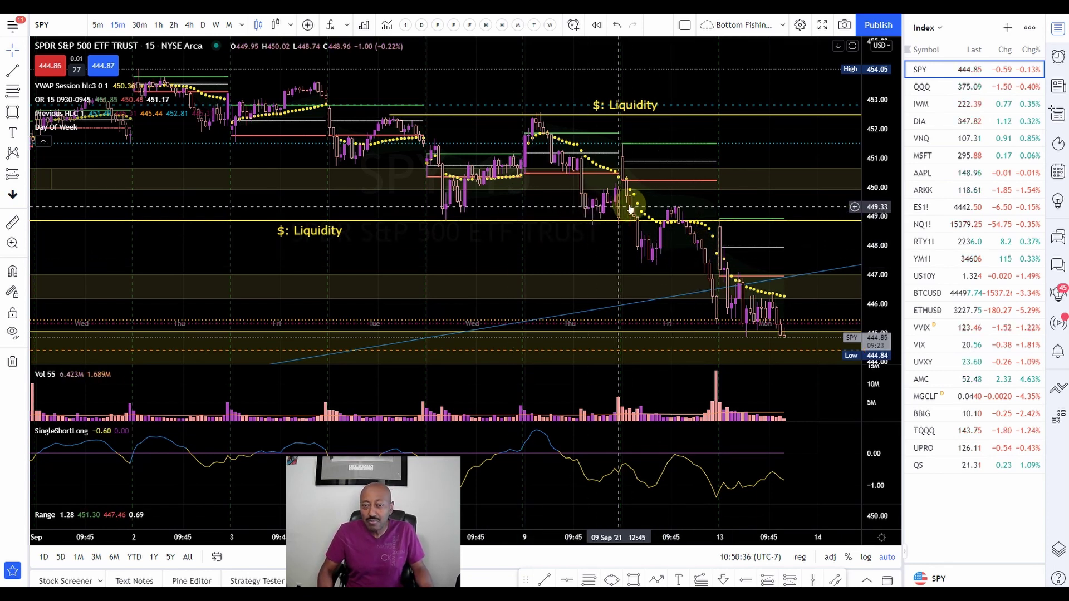
- Switch the SPY chart to the 1-hour timeframe and examine the demand zones and liquidity levels around price
left_click(165, 25)
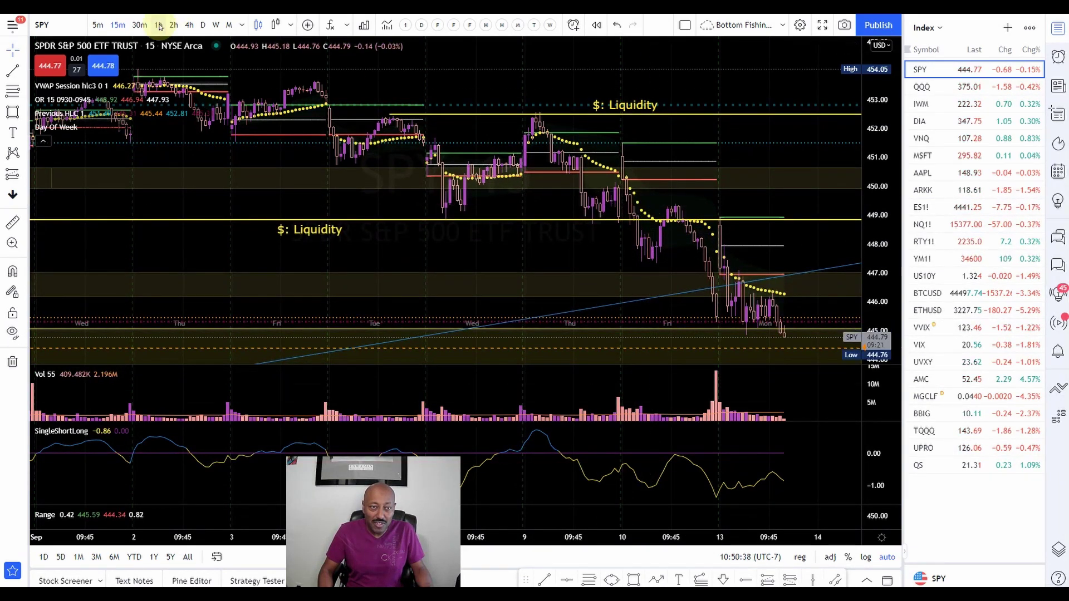
left_click(429, 231)
left_click(495, 254)
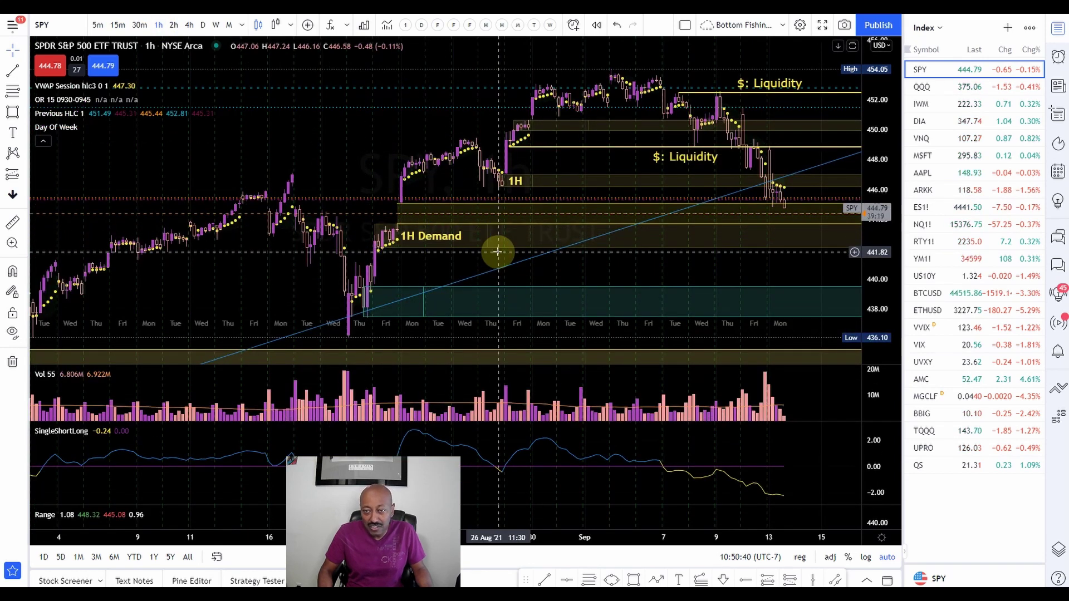
scroll(494, 253, "up", 2)
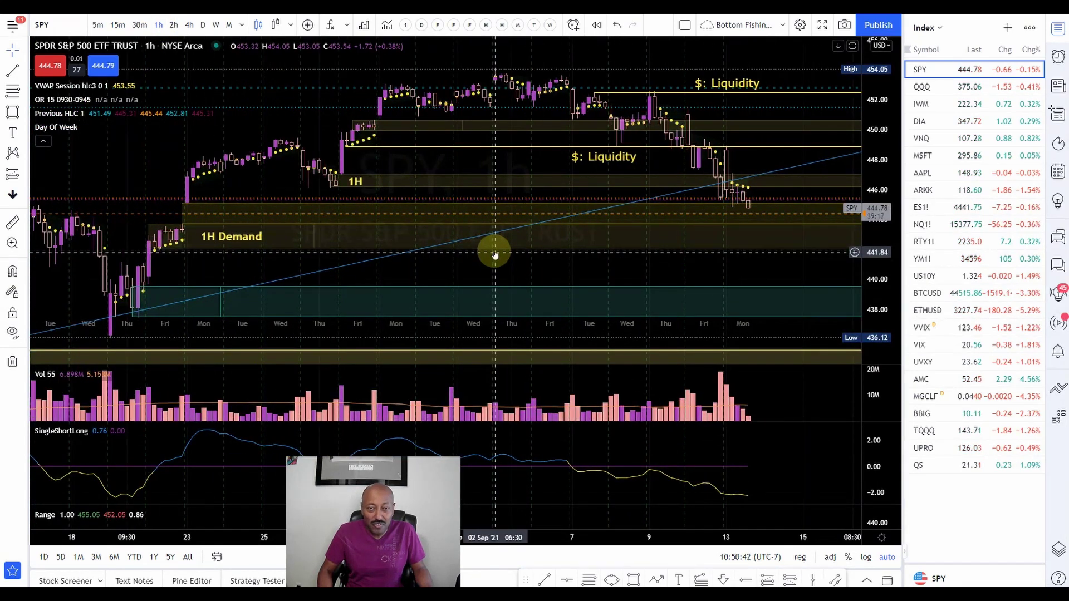
left_click(490, 248)
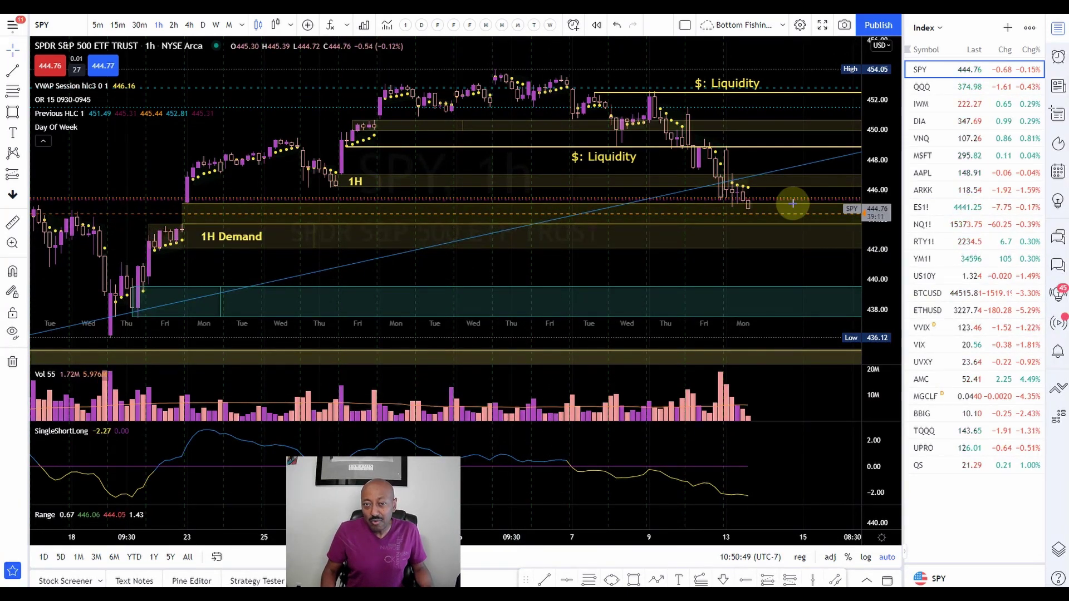
- Annotate the 1-hour downtrend with two green downward arrows from the September highs and a red box around the latest candles
left_click_drag(508, 94, 578, 206)
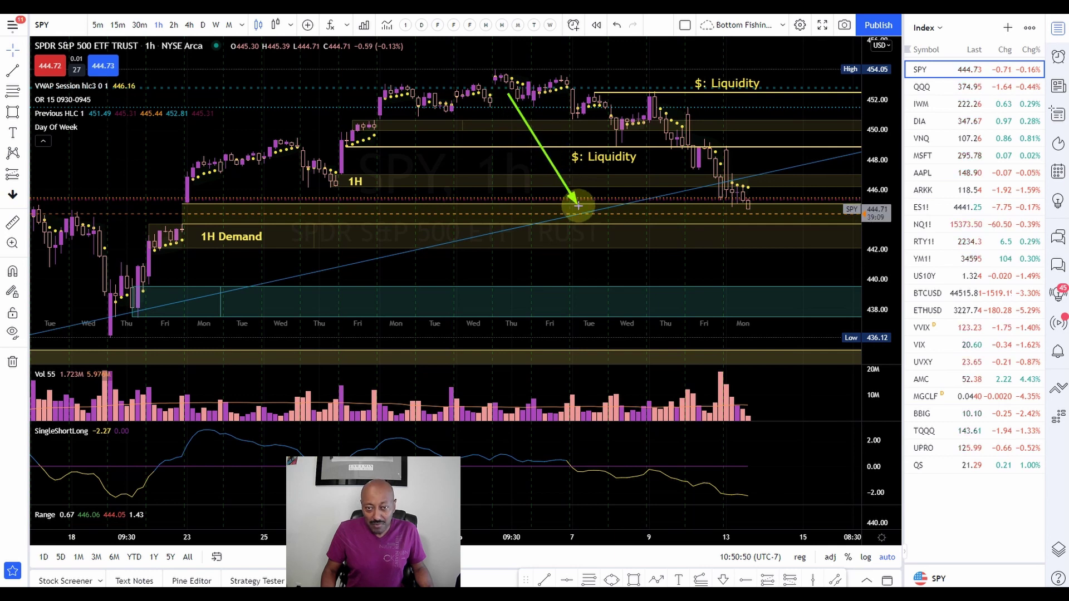
mouse_move(563, 107)
left_mouse_down()
mouse_move(612, 222)
mouse_move(637, 238)
left_mouse_up()
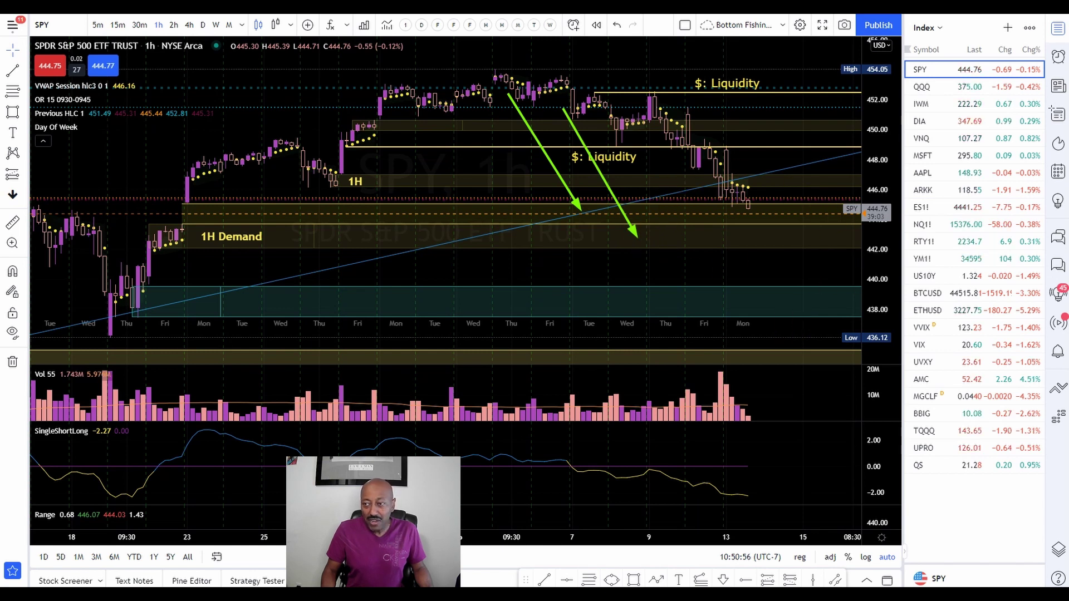
mouse_move(705, 183)
left_mouse_down()
mouse_move(754, 232)
mouse_move(785, 226)
left_mouse_up()
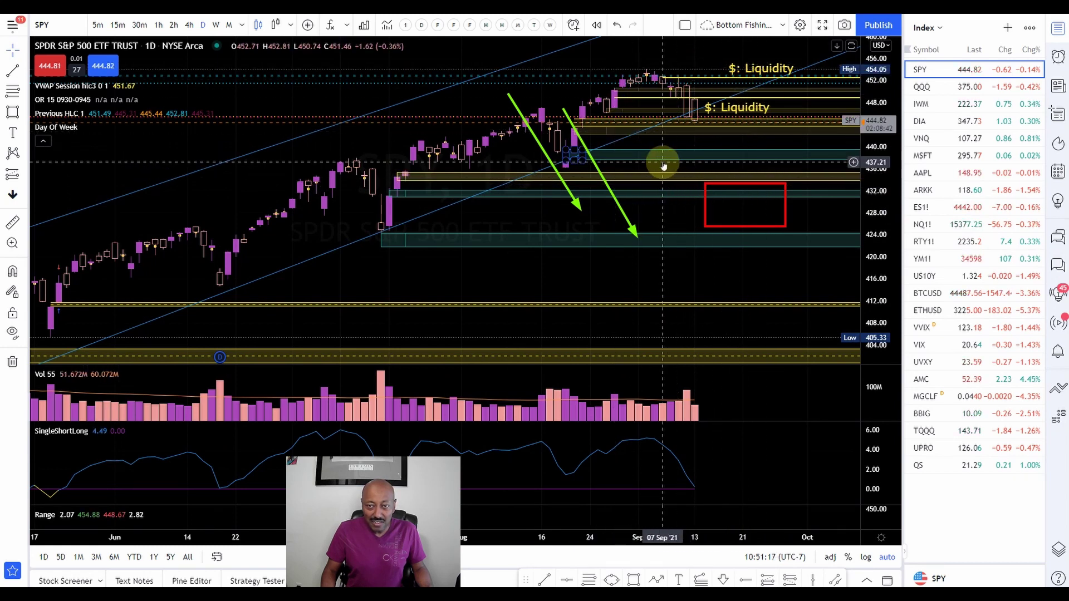
- Inspect the daily demand zones, clear the earlier annotations and draw a green arrow from the latest candle down toward the 435 zone
scroll(664, 165, "down", 3)
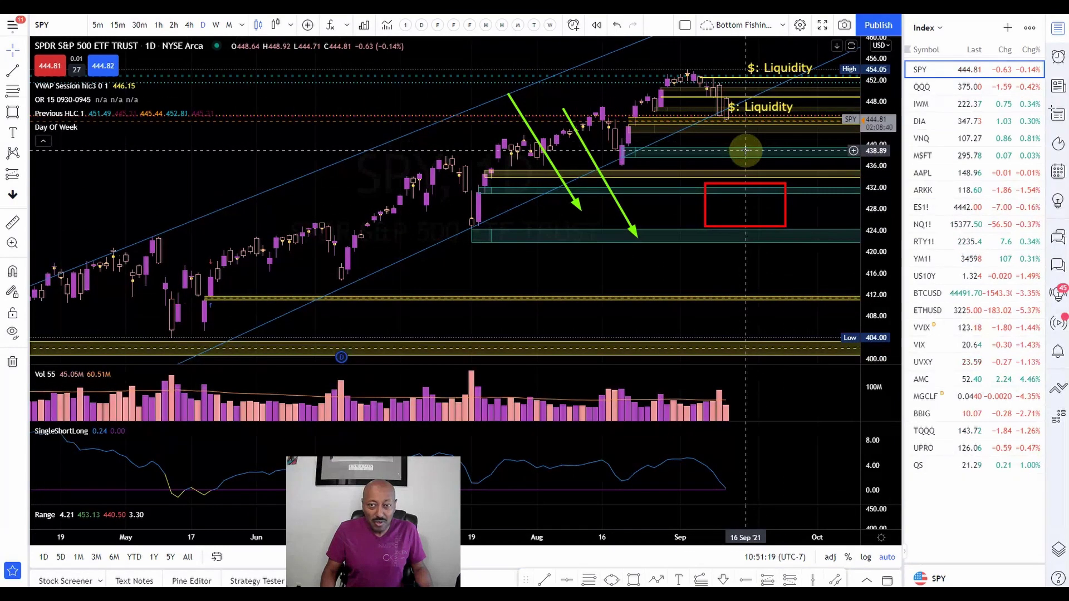
scroll(745, 150, "up", 4)
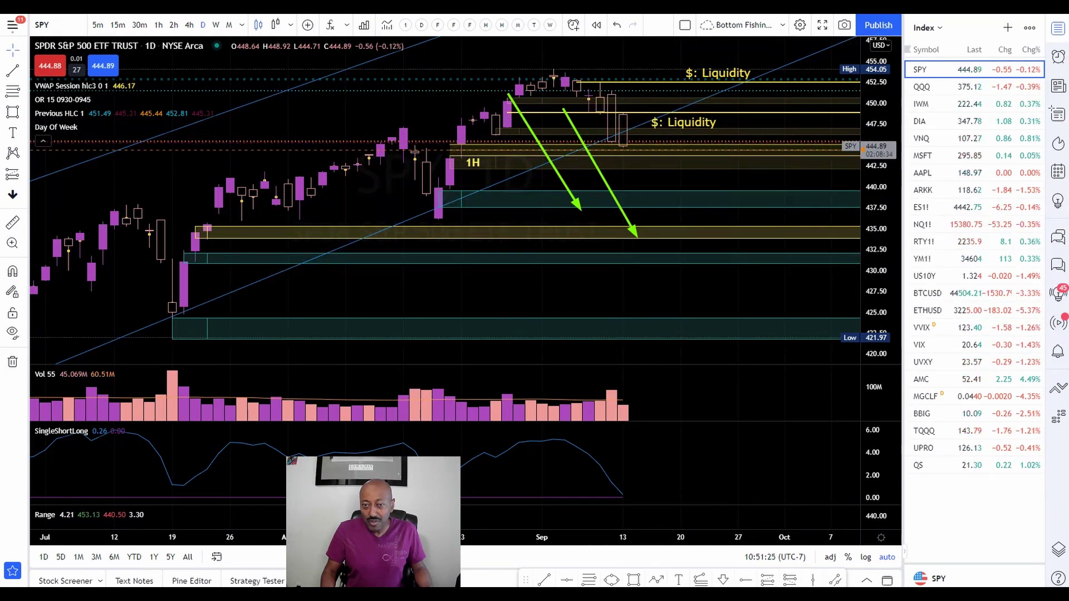
key("Escape")
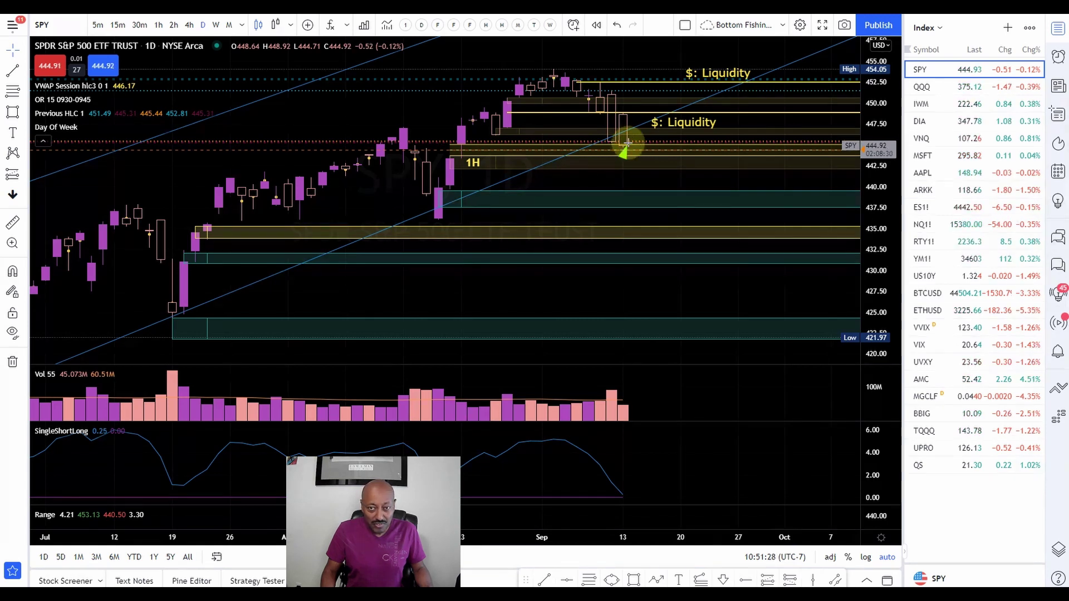
mouse_move(628, 143)
left_mouse_down()
mouse_move(640, 124)
mouse_move(699, 222)
left_mouse_up()
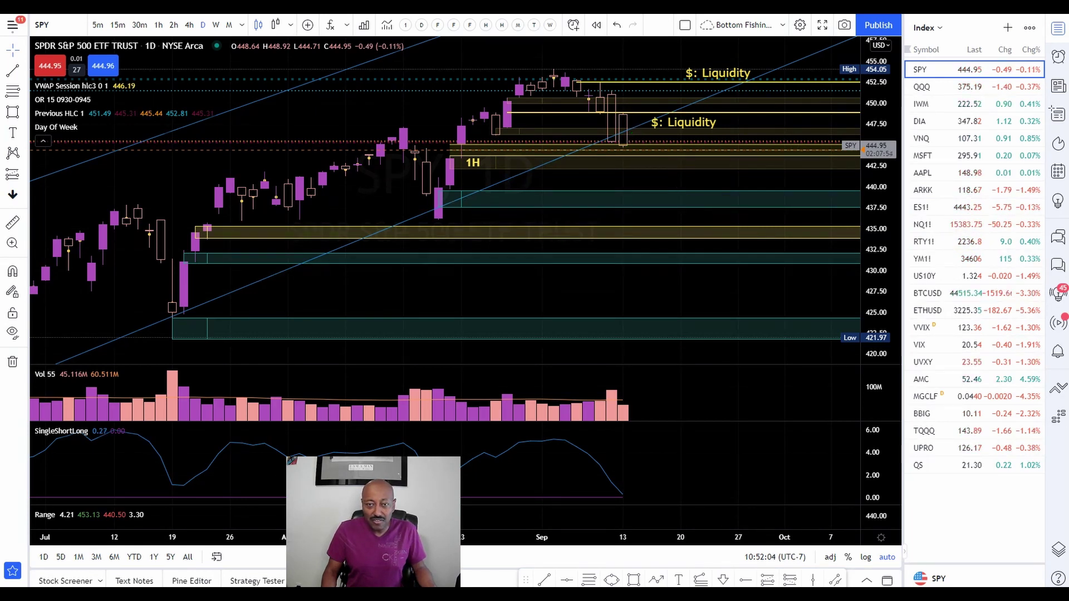
- Return SPY to the 1-hour timeframe and examine the demand zones beneath the current price
left_click(161, 25)
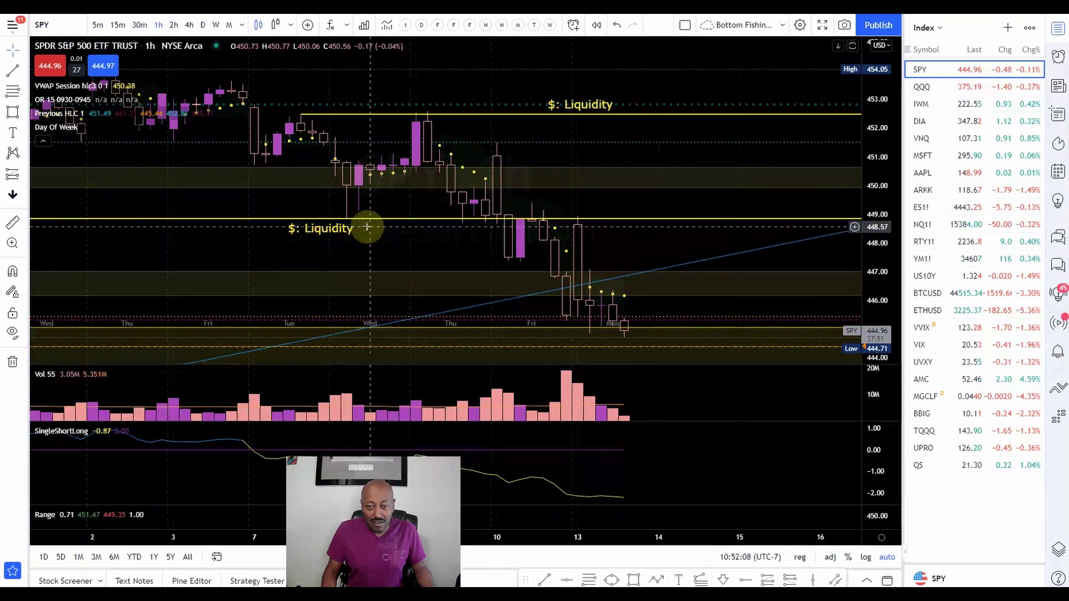
scroll(366, 227, "down", 2)
scroll(367, 227, "down", 2)
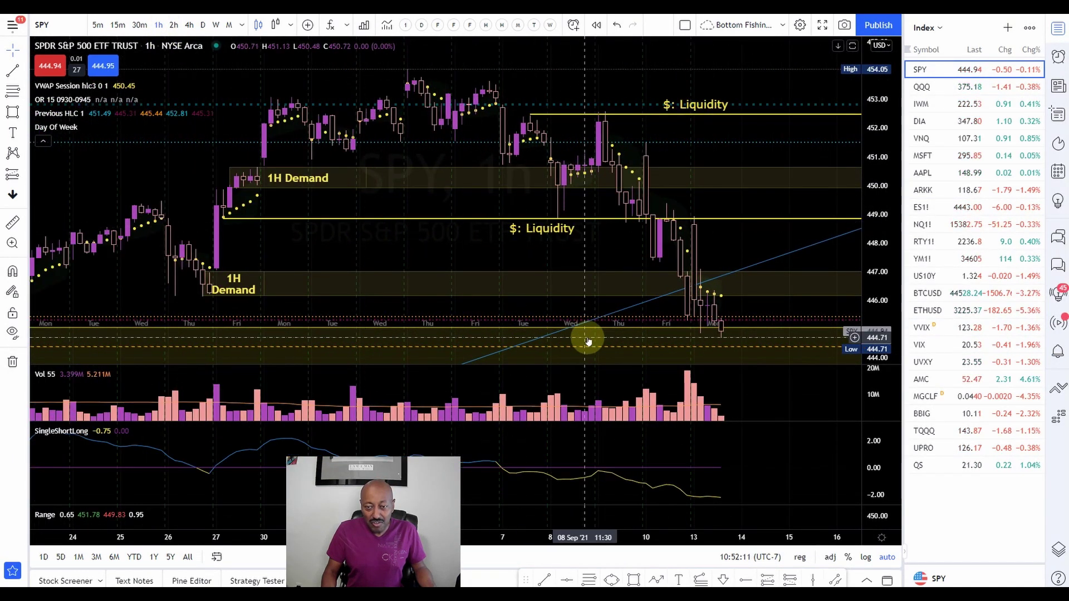
scroll(582, 328, "down", 3)
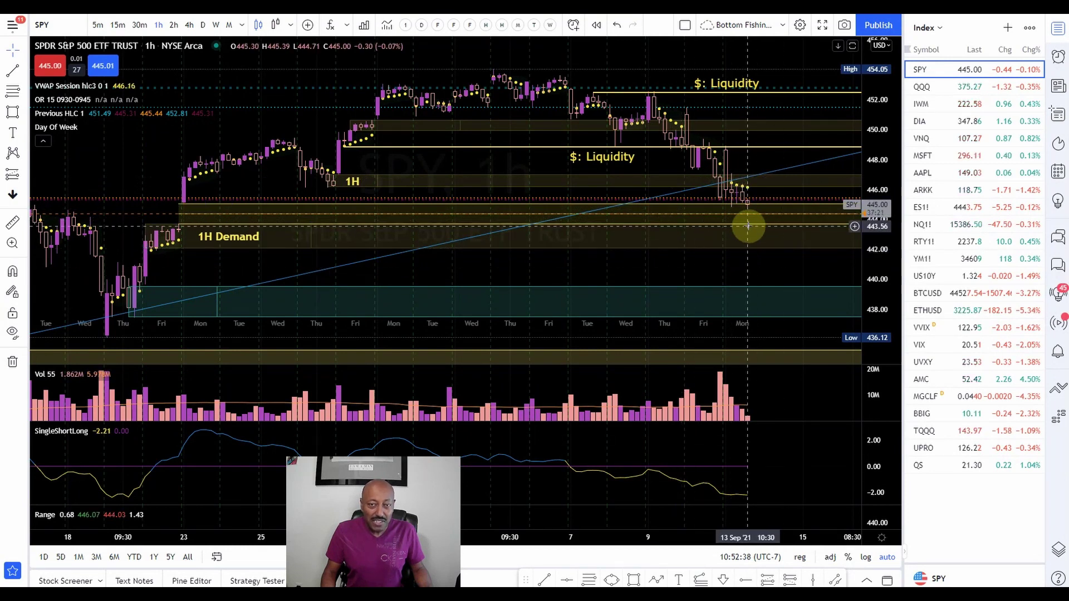
- On the 15-minute chart, draw a green arrow path down into demand, up, down to a shallower low, and up past 447
left_click(120, 26)
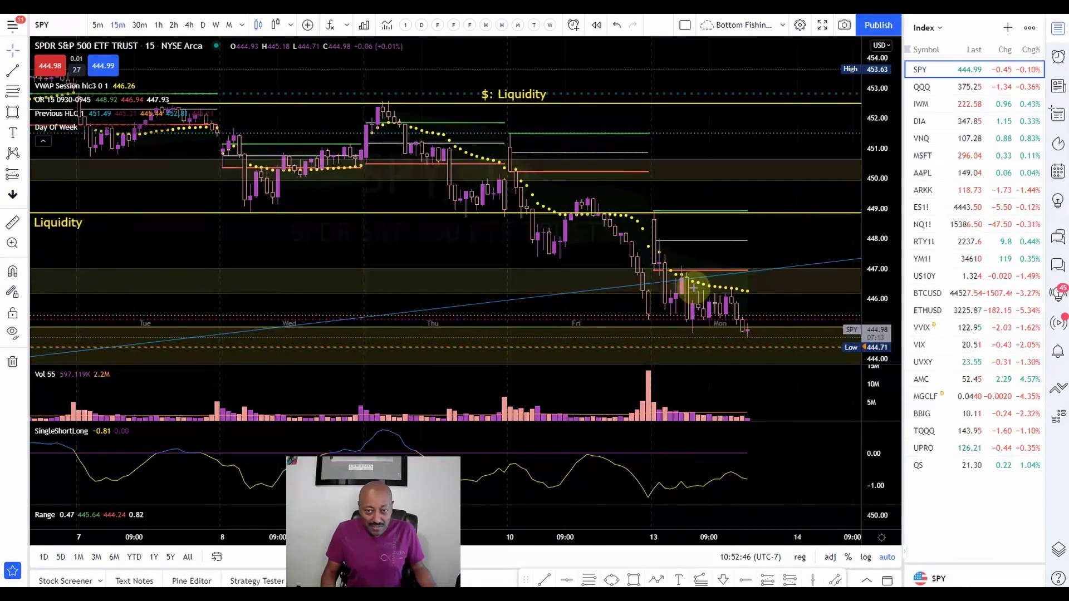
left_click_drag(681, 270, 735, 362)
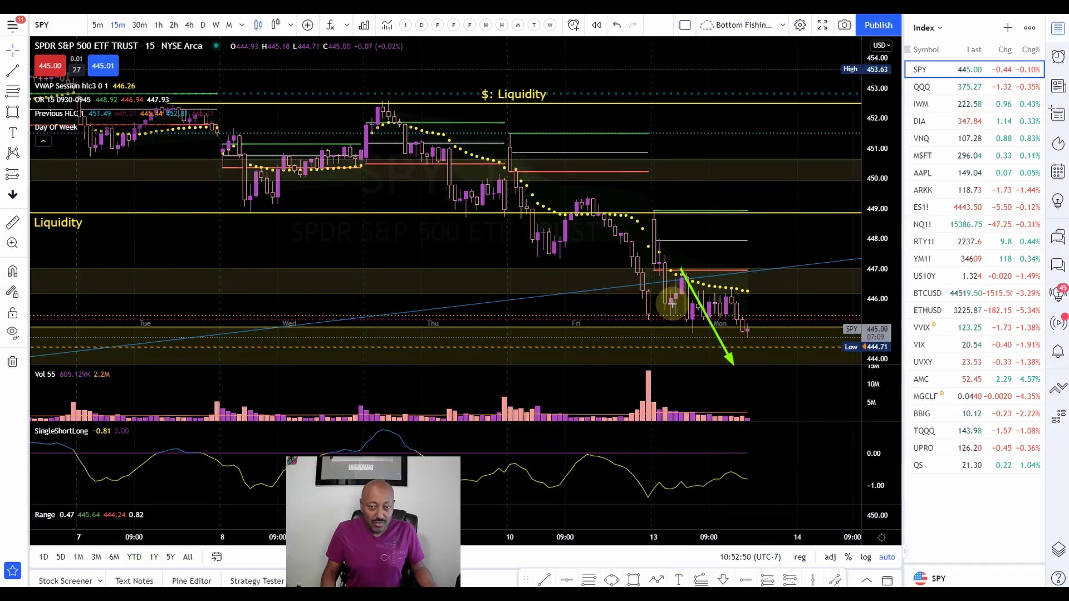
mouse_move(735, 361)
left_mouse_down()
mouse_move(774, 316)
mouse_move(798, 349)
mouse_move(844, 257)
left_mouse_up()
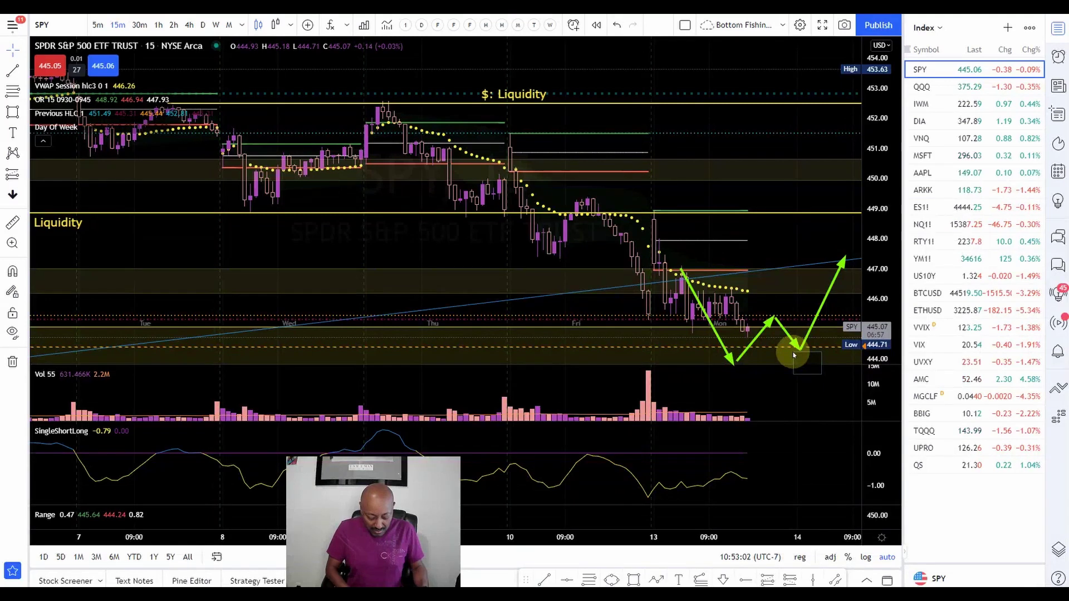
- Label the projected path's swing points HL at the second low, H at the first bounce and HH near the final rise
type("HL")
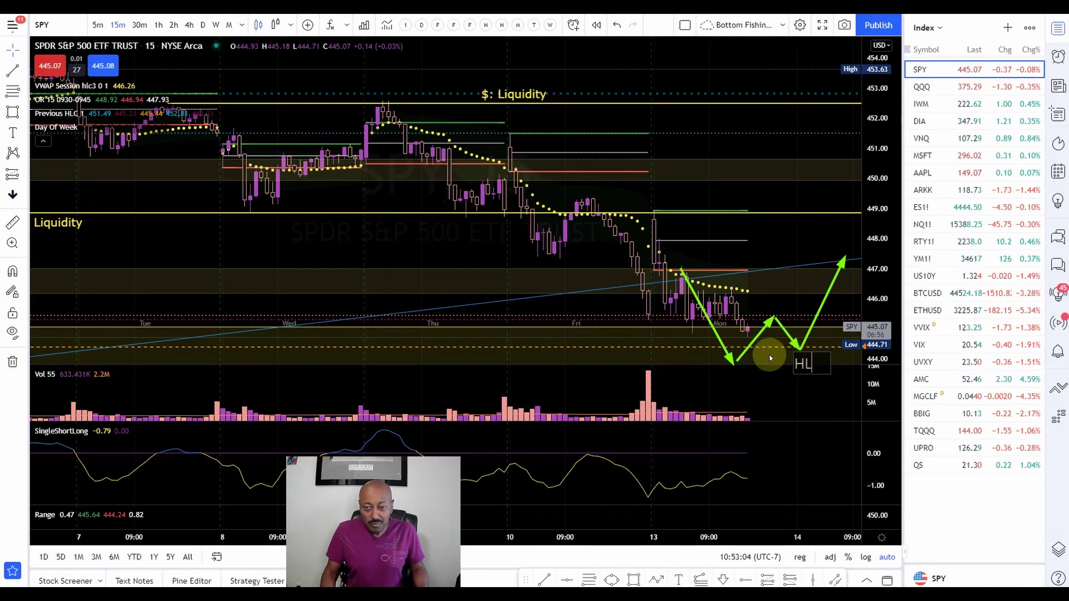
left_click(770, 357)
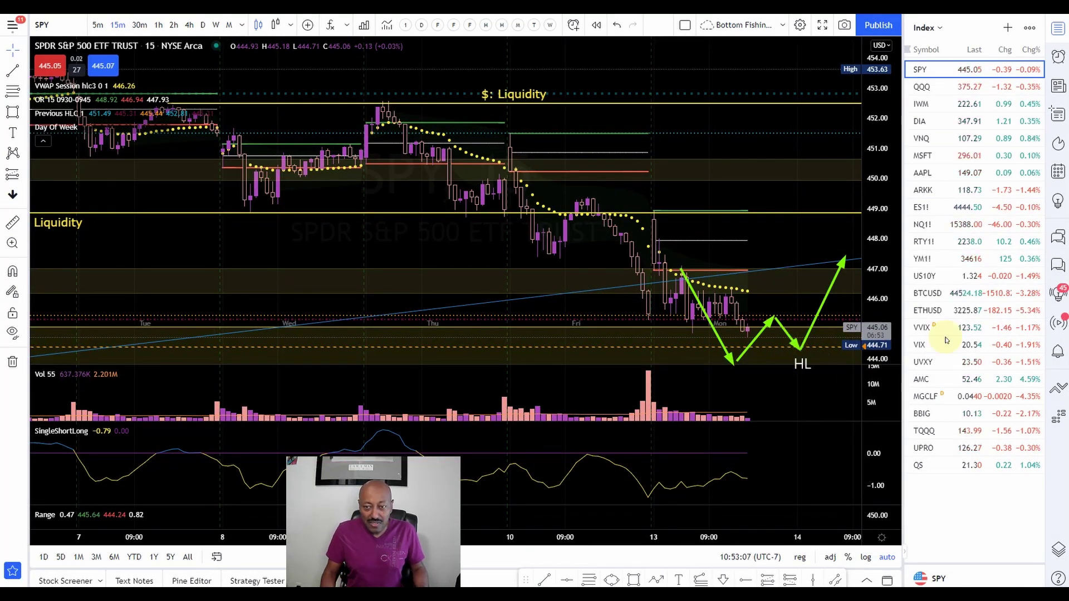
left_click(771, 307)
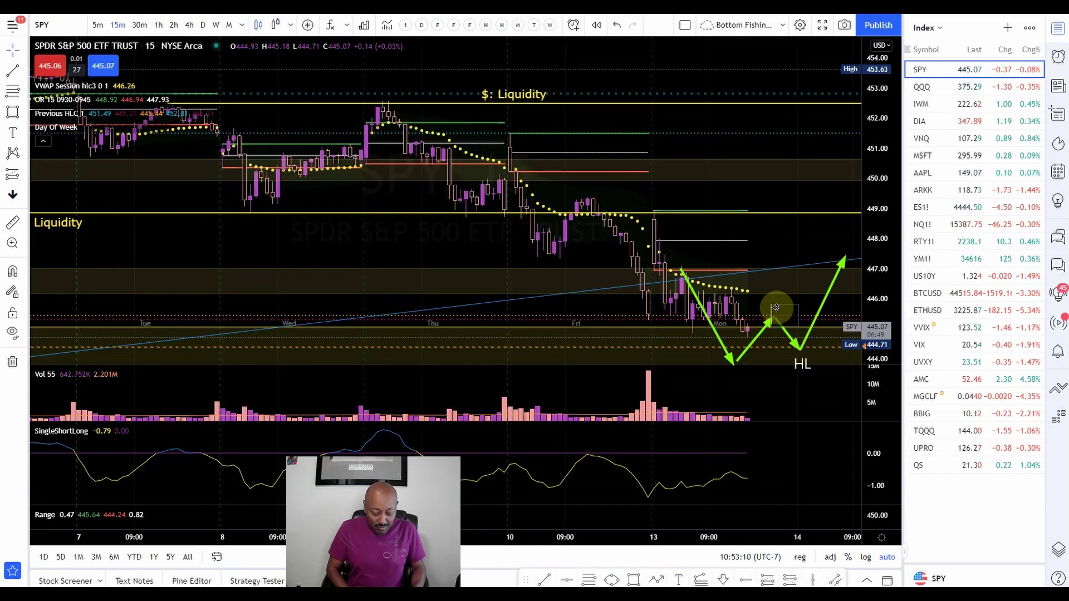
type("H")
left_click(786, 279)
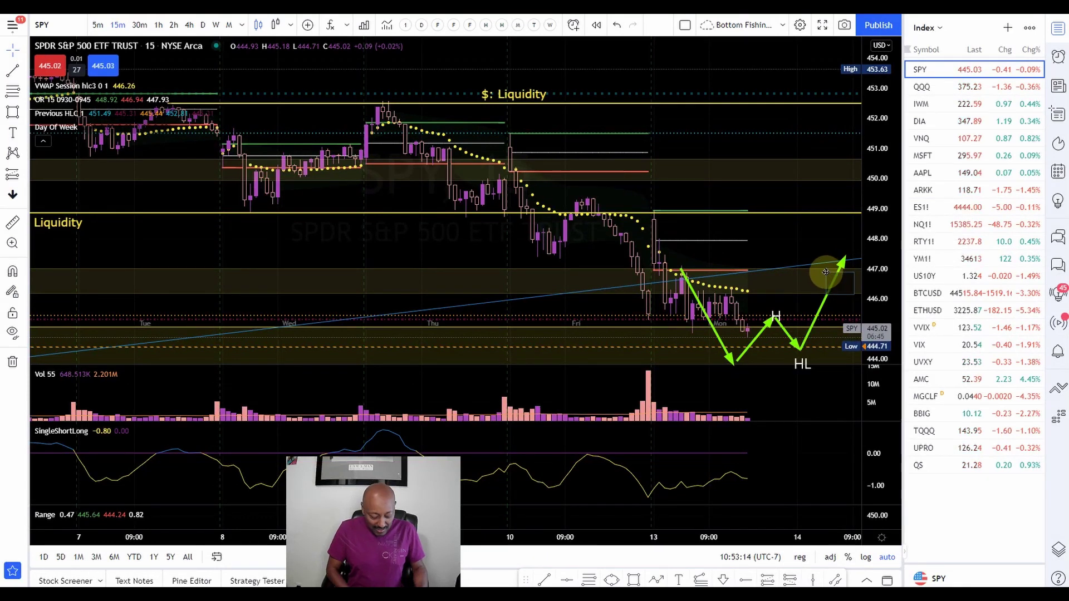
left_click(828, 275)
type("HH")
left_click(798, 280)
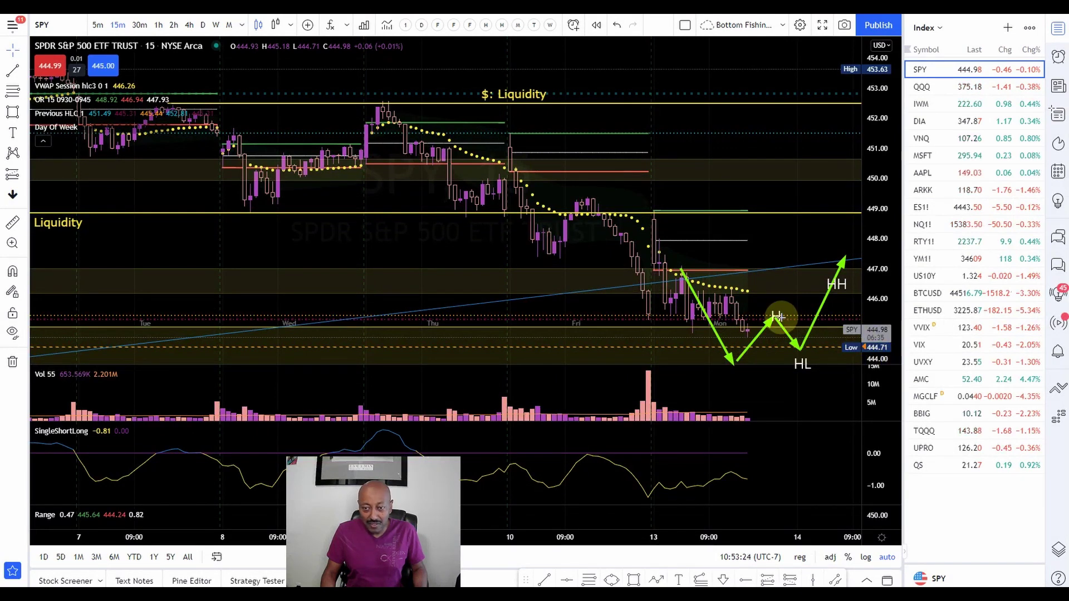
- Draw a short yellow horizontal line from the H swing point, and undo all the projected-path annotations
left_click_drag(773, 317, 831, 318)
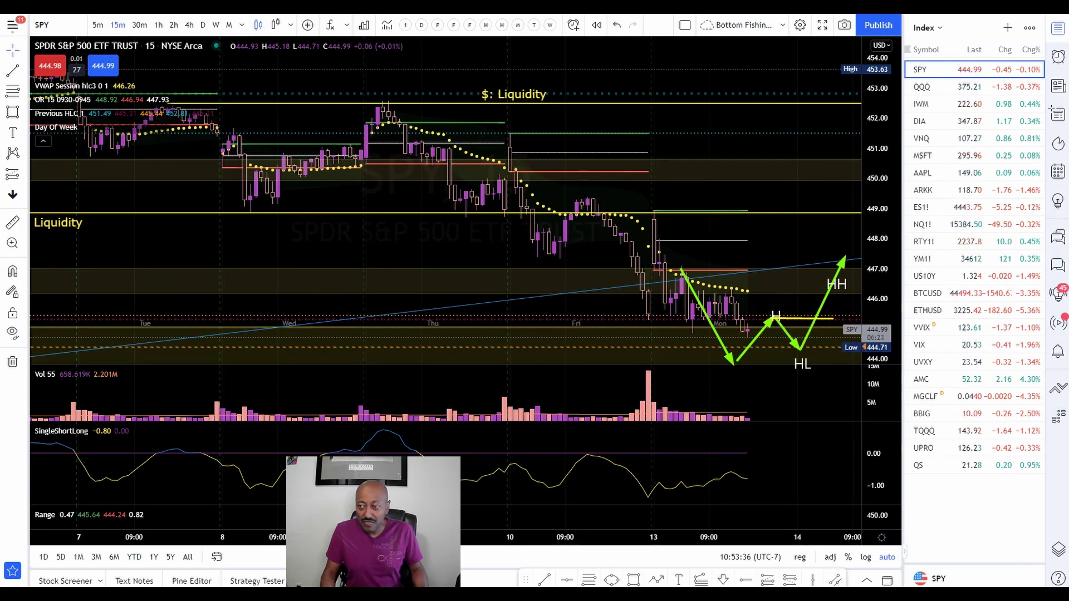
key("ctrl+z")
key("ctrl+z")
key("ctrl+z")
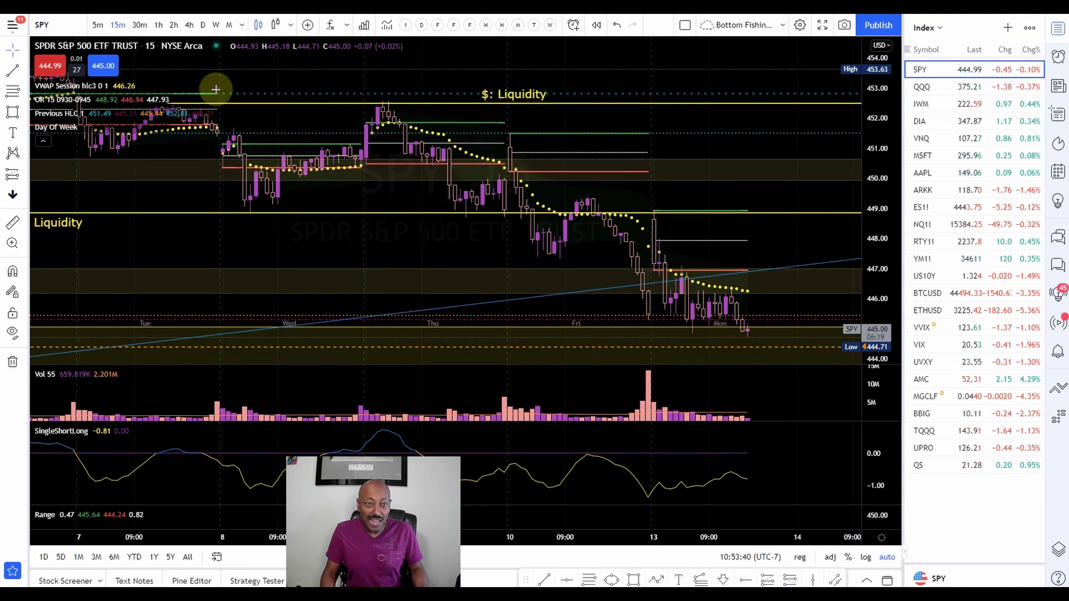
- On the 1-hour chart, draw green arrows from current price up to the upper liquidity line and down to the teal demand zone
left_click(159, 25)
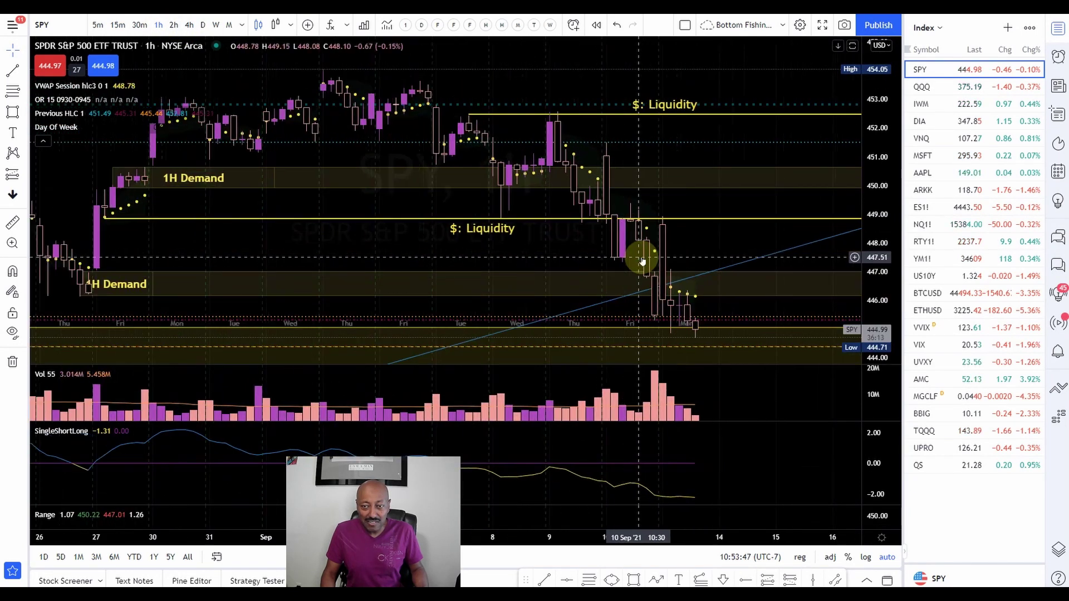
scroll(640, 258, "down", 5)
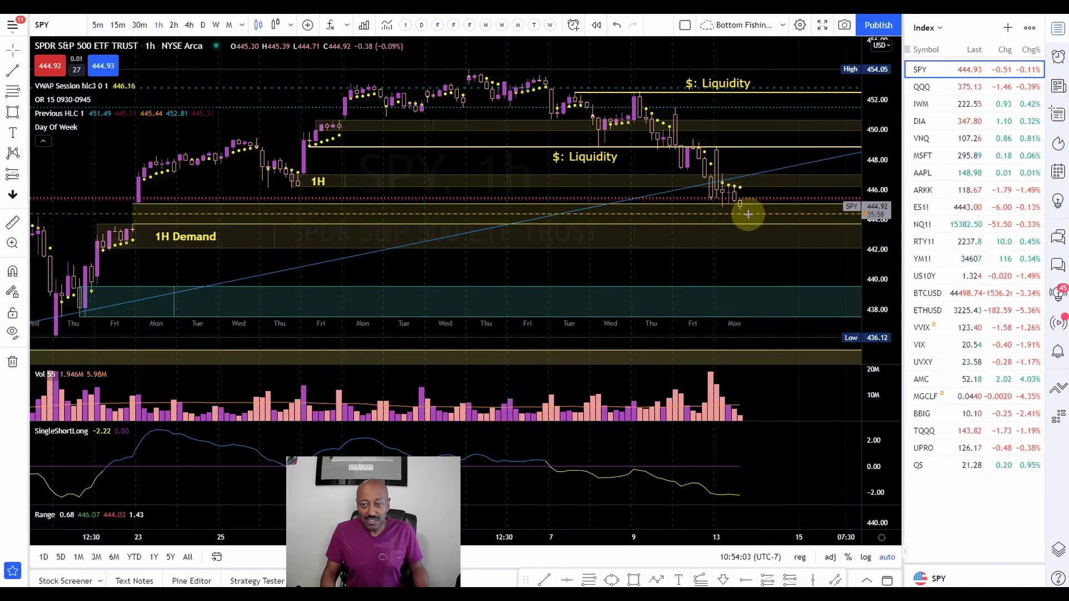
left_click_drag(749, 212, 814, 92)
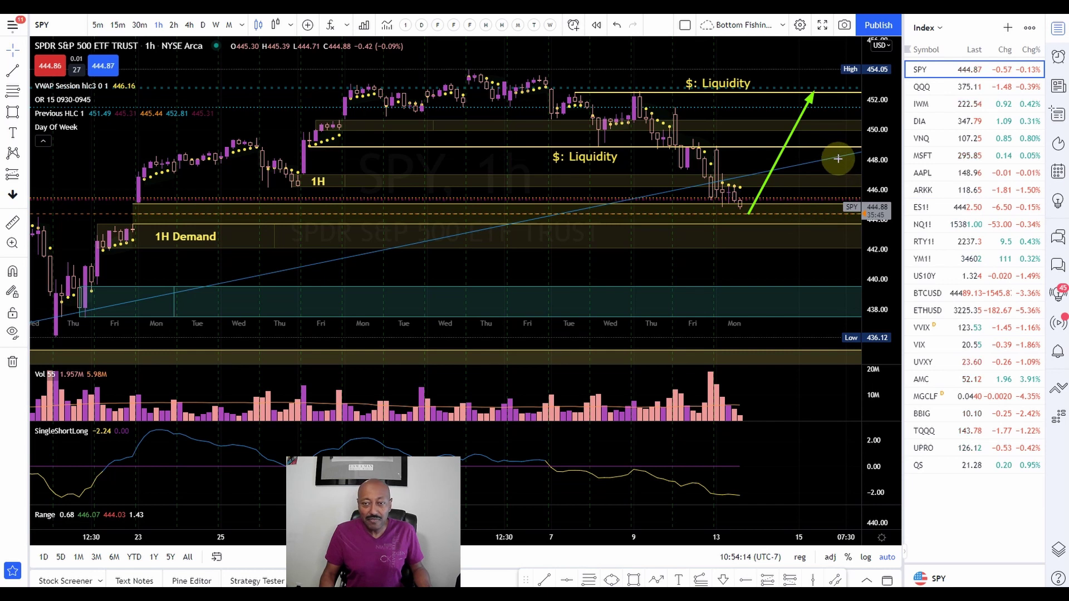
left_click_drag(741, 209, 784, 284)
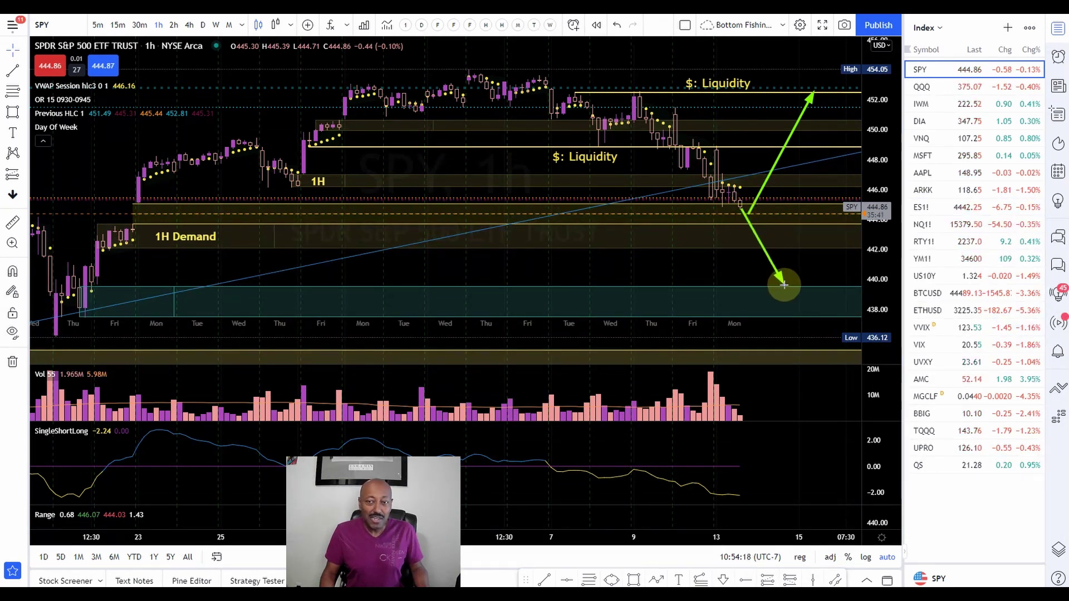
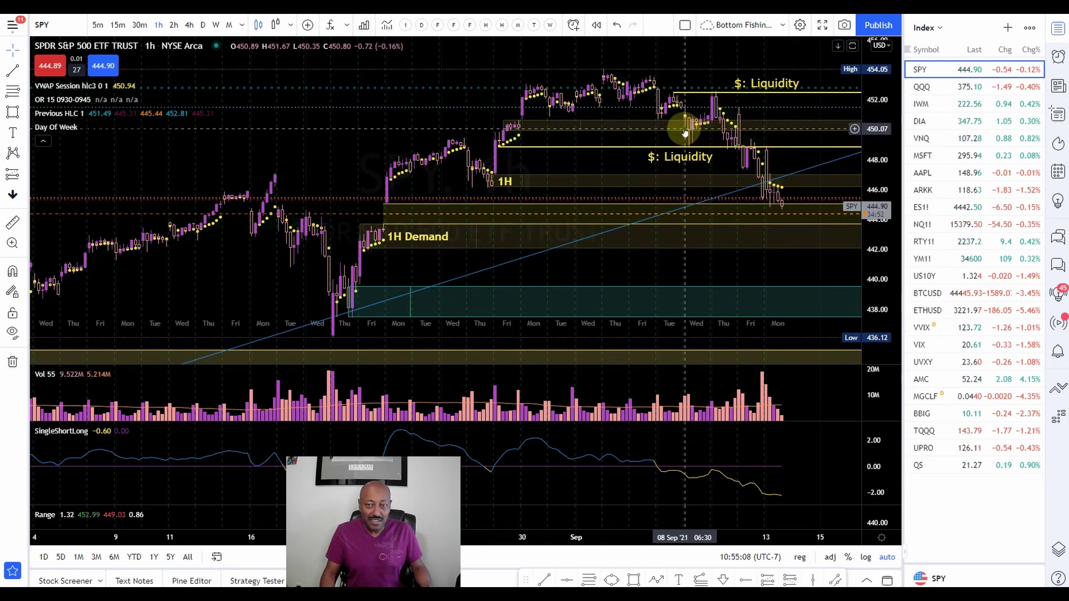
- Mark 8 Sep 2021 07:30 with a vertical line on the 1-hour chart, and box the candles just after it in red on the 15-minute chart
left_click(812, 580)
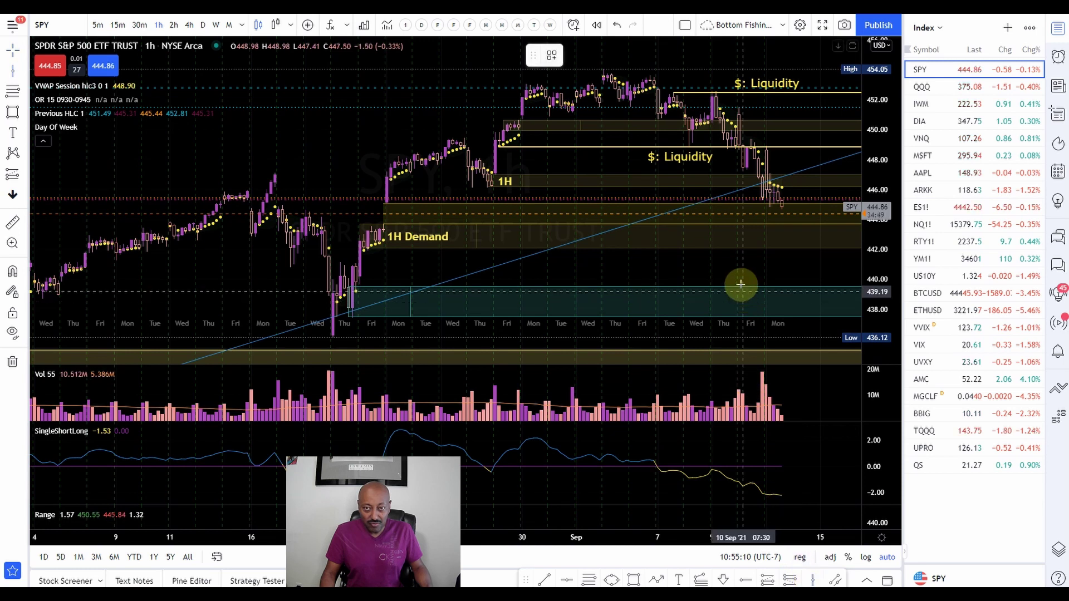
left_click(689, 174)
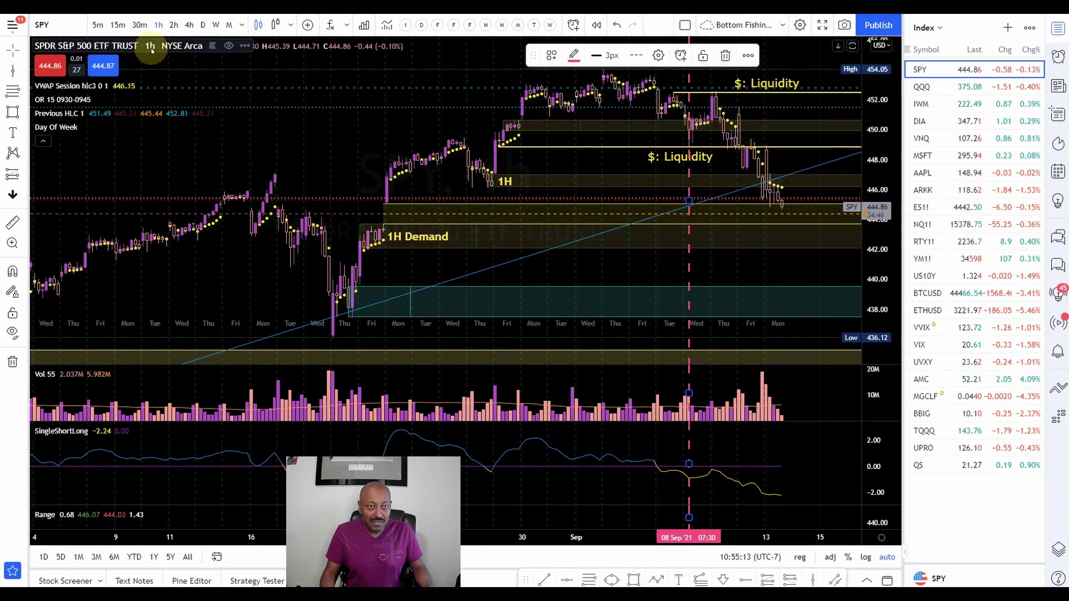
left_click(117, 25)
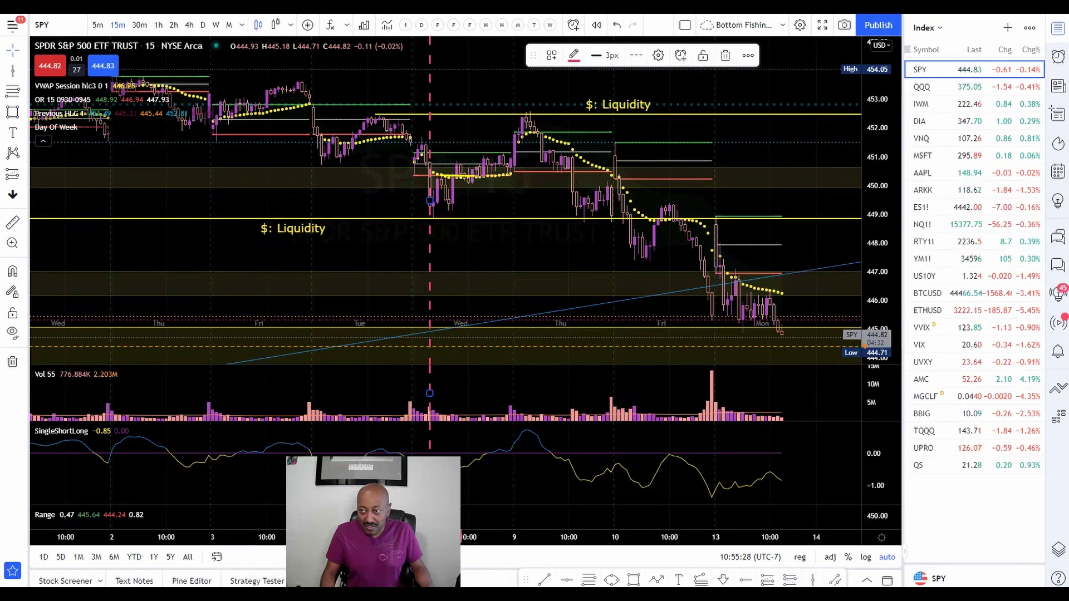
left_click_drag(456, 166, 466, 182)
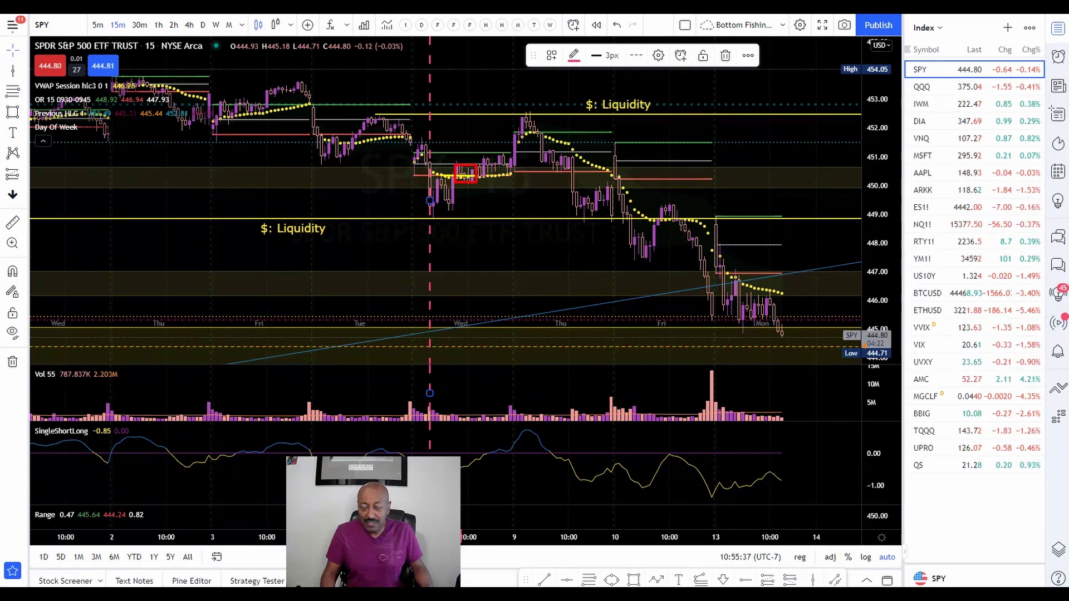
- Measure the price move from 450.14 beside the red box up to the upper liquidity line
left_click(14, 222)
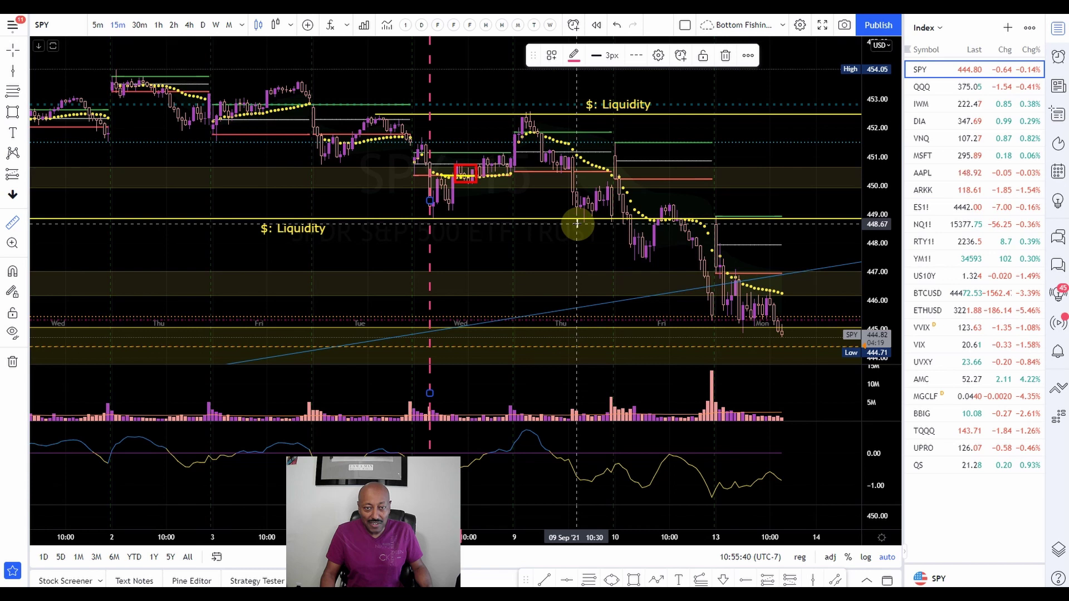
left_click(485, 179)
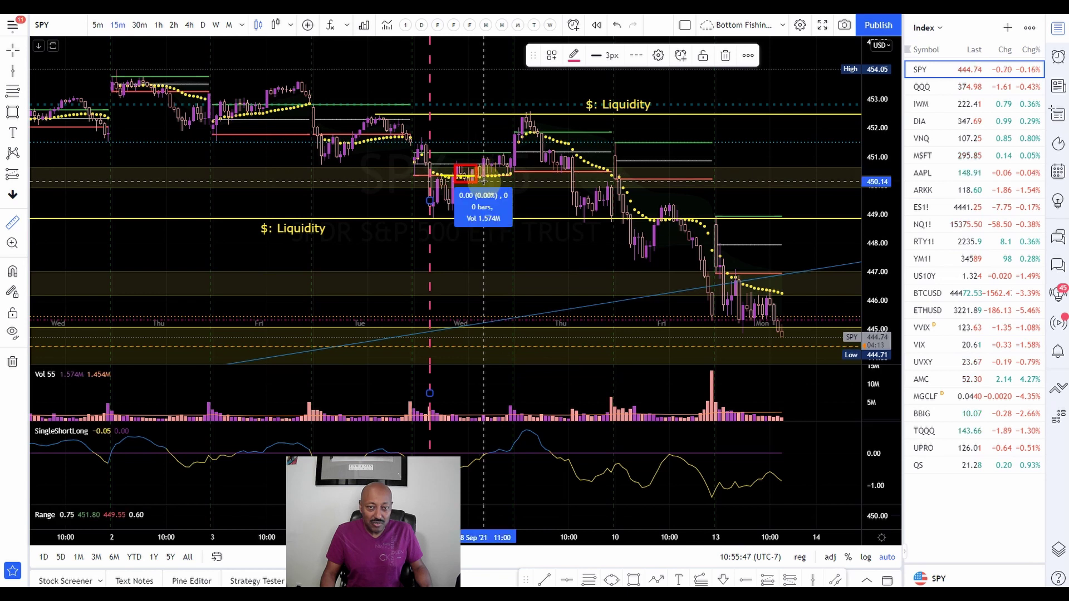
left_click(495, 115)
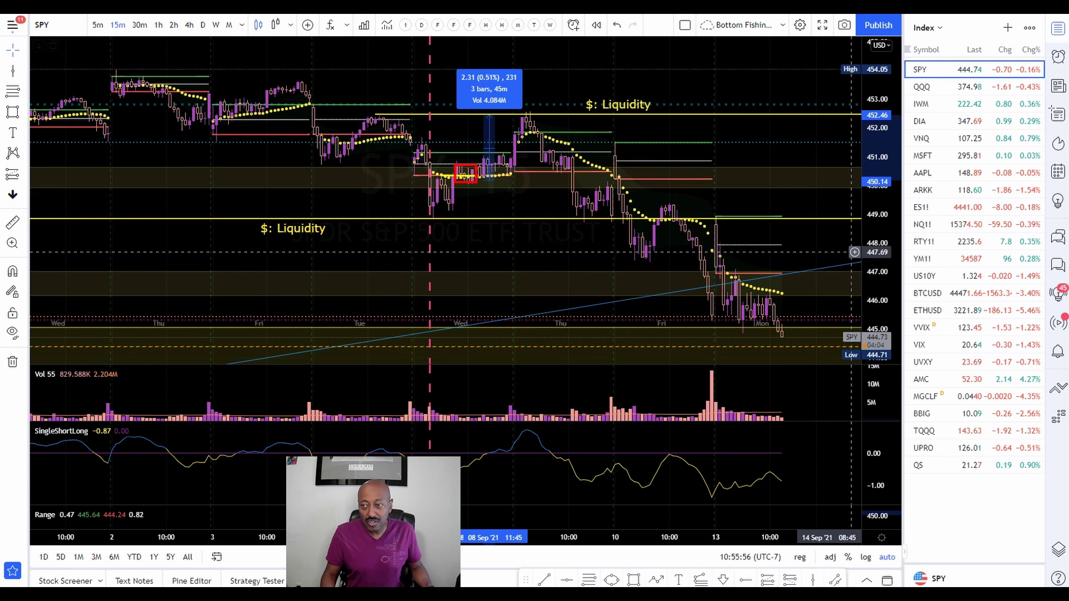
- Clear the price measurement and delete the dashed vertical line from the 15-minute chart
left_click(546, 202)
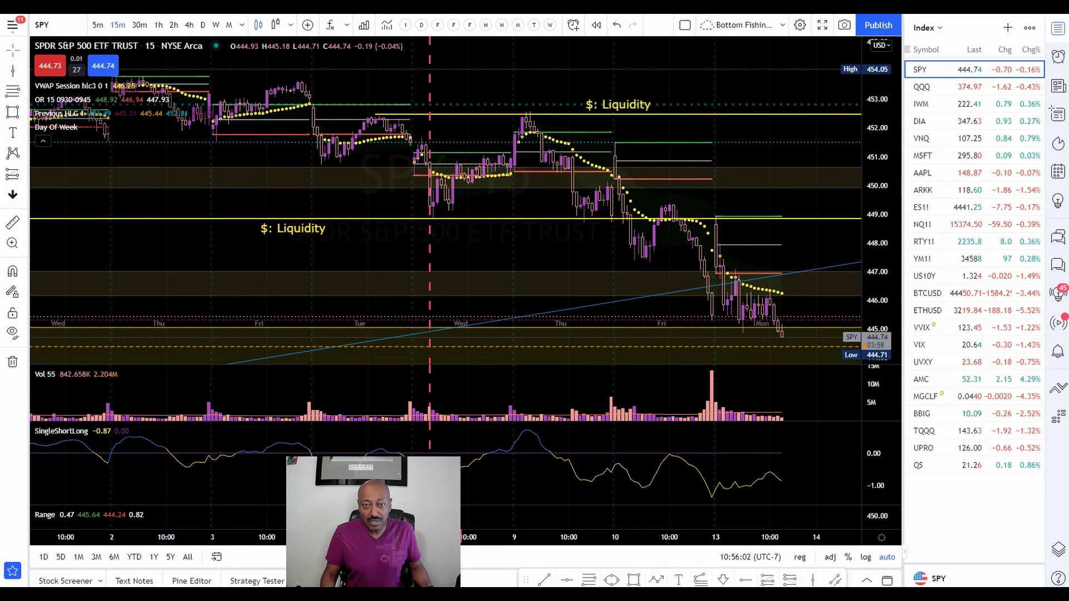
left_click(430, 267)
key("Delete")
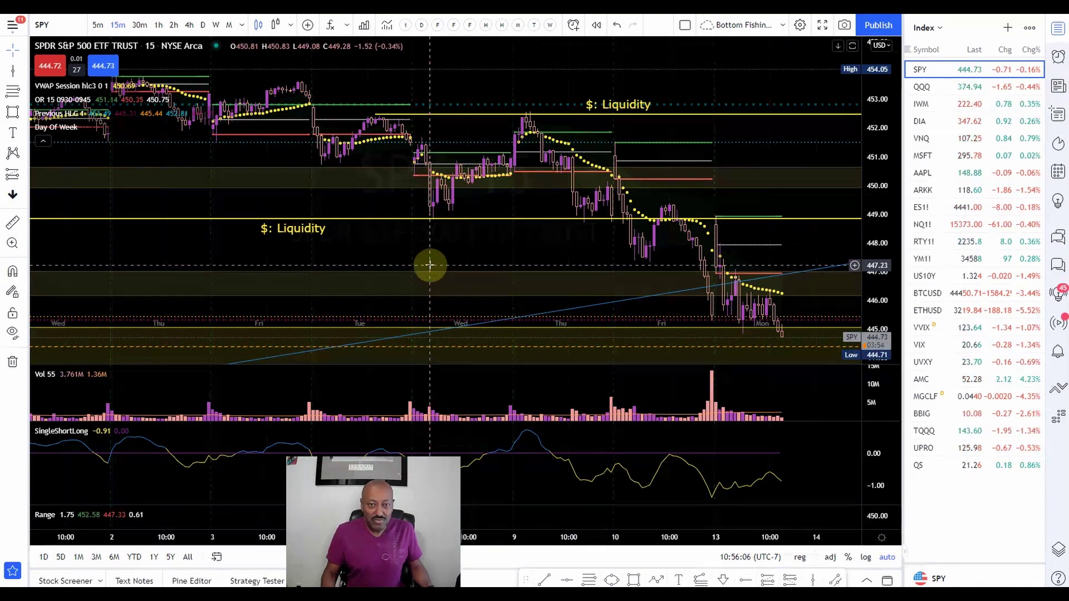
- On the 1-hour chart, draw a Fibonacci retracement from the August swing low at 435.94 to the September swing high at 454.10
left_click(160, 26)
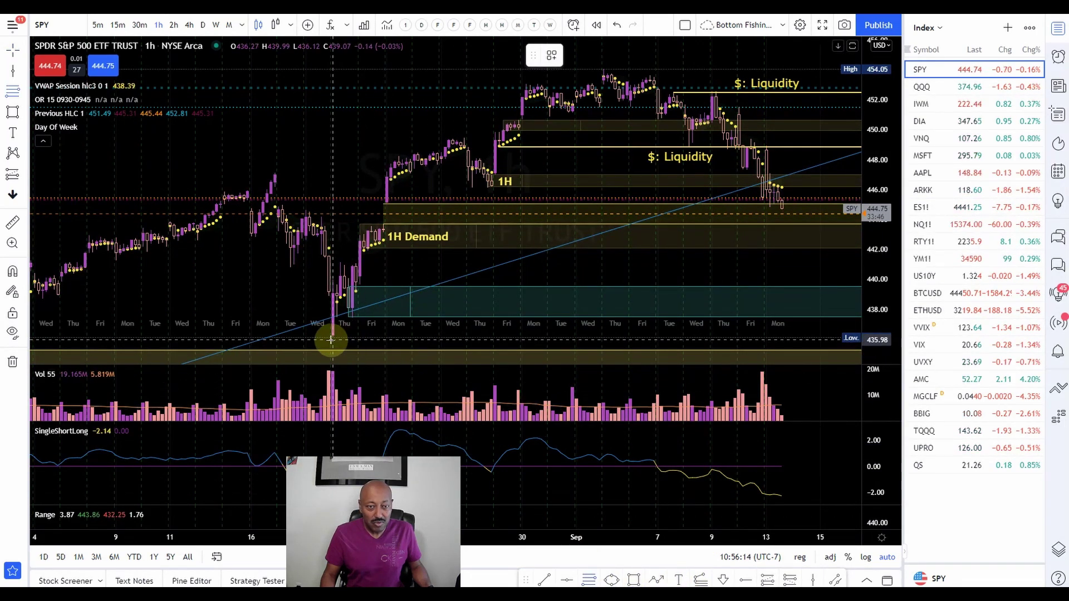
mouse_move(346, 333)
left_mouse_down()
mouse_move(508, 136)
mouse_move(585, 95)
mouse_move(603, 65)
left_mouse_up()
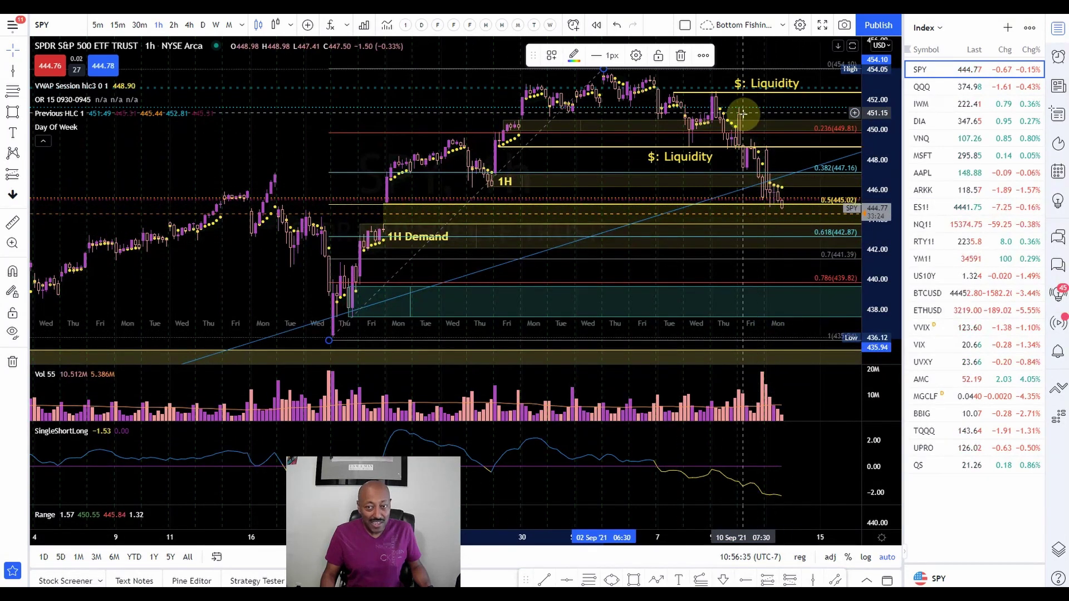
key("alt+a")
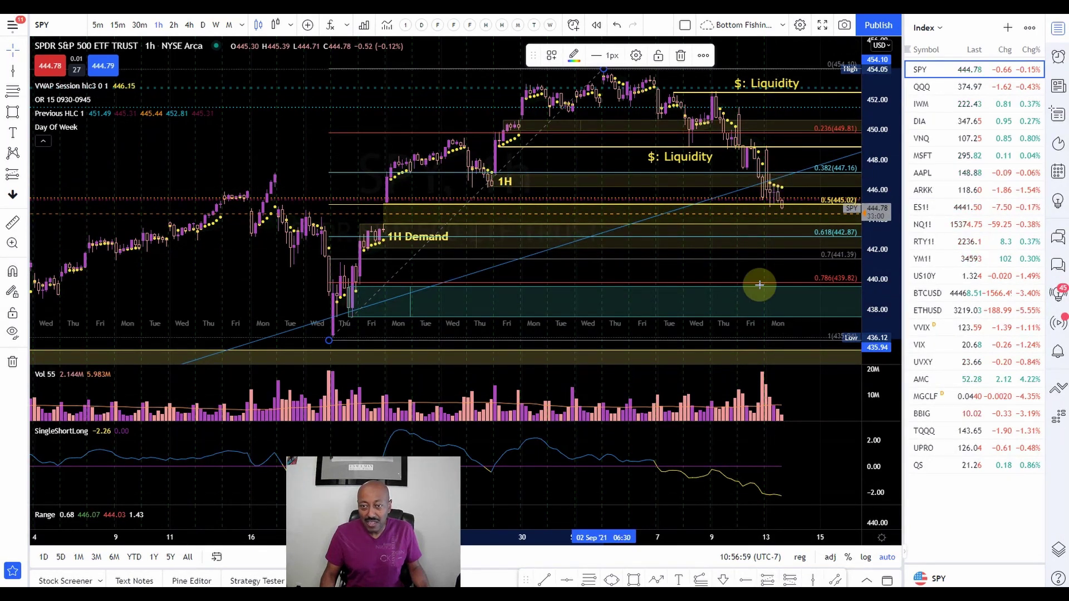
left_click_drag(749, 180, 819, 237)
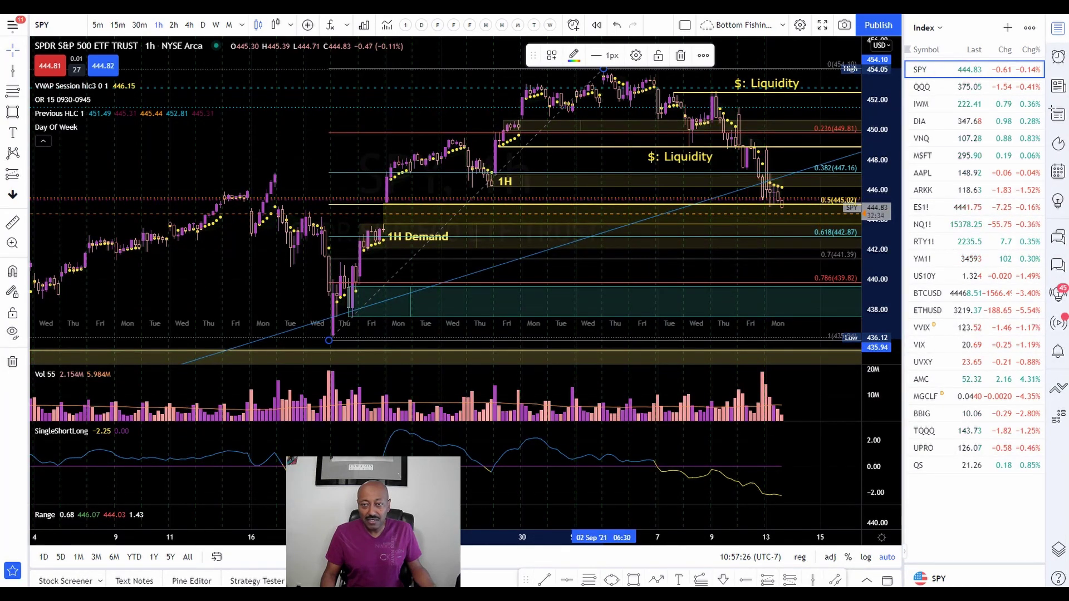
- View the 1-hour charts of UPRO and TQQQ, and return to the SPY chart
left_click(919, 449)
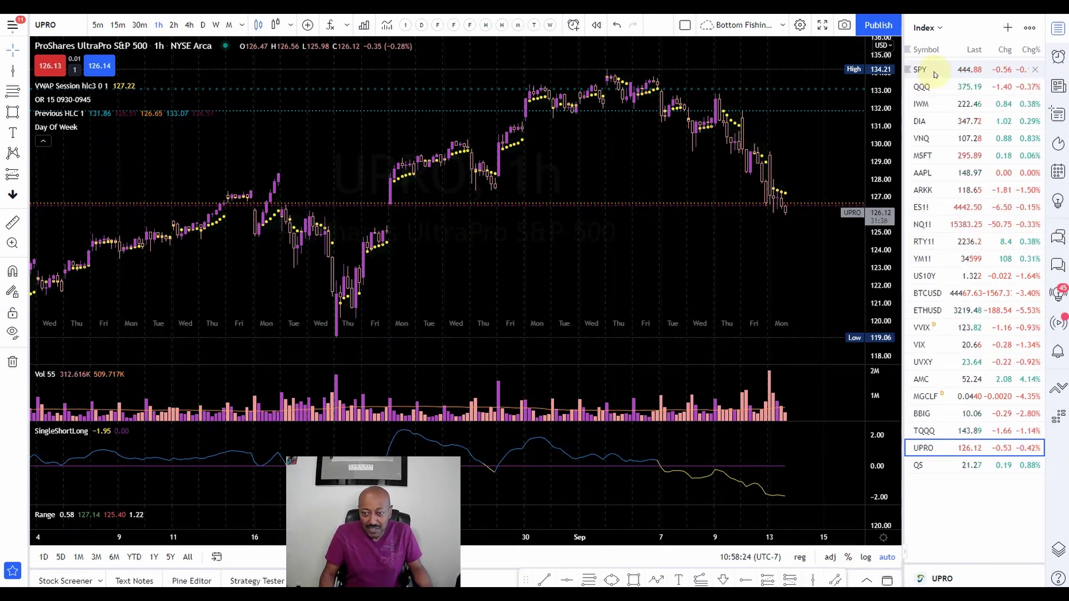
left_click(929, 435)
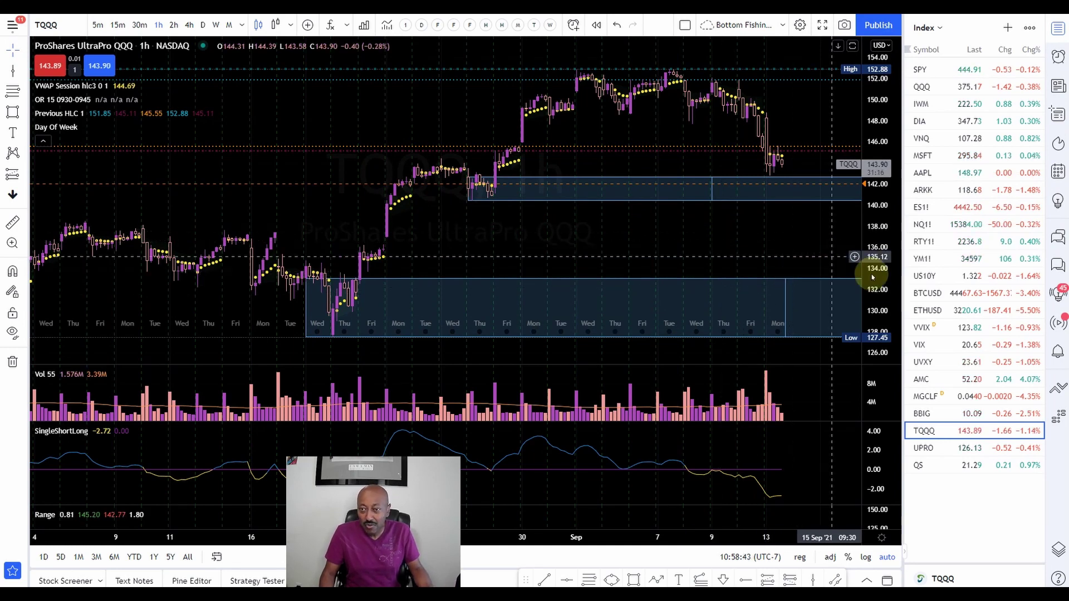
left_click(924, 71)
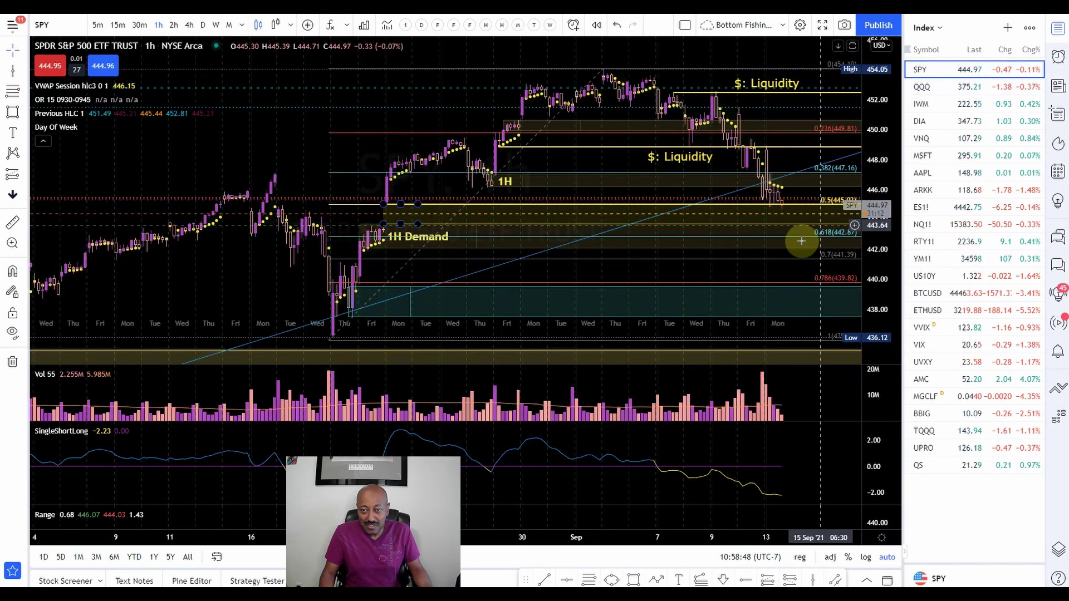
scroll(688, 262, "up", 5)
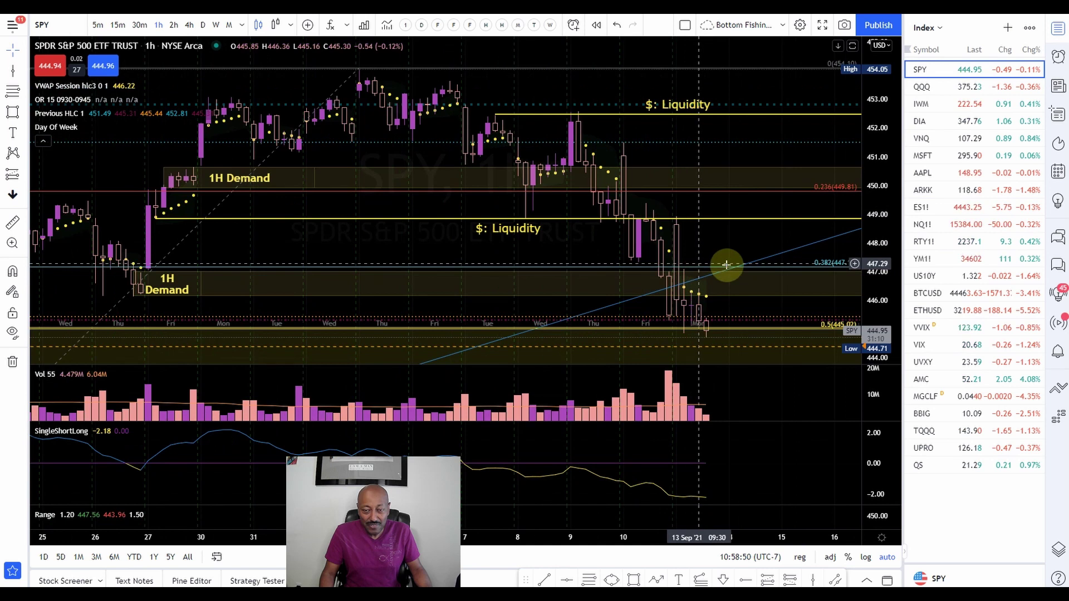
scroll(726, 264, "down", 3)
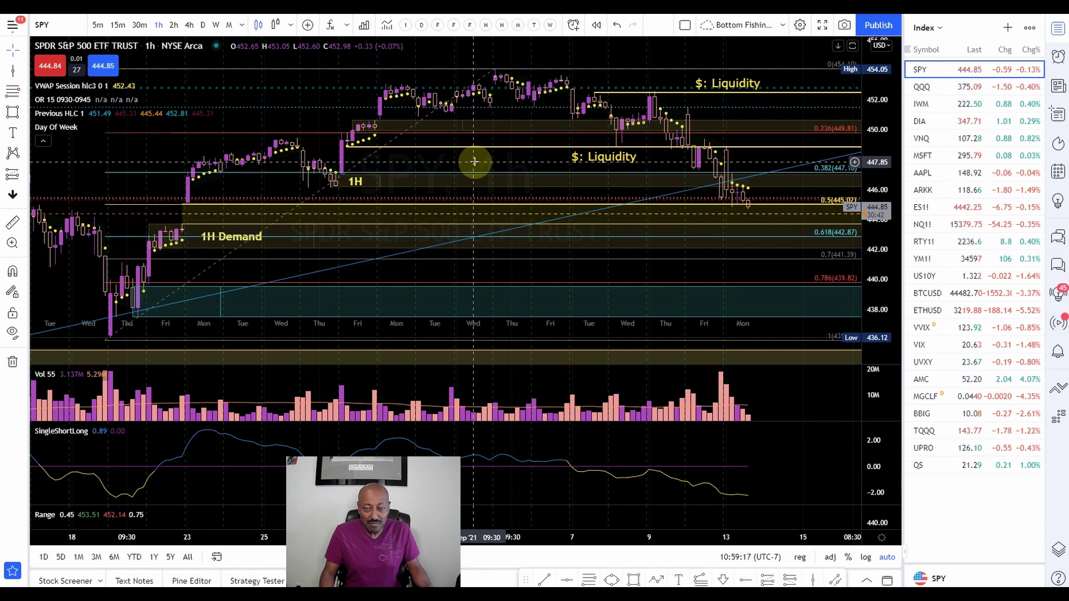
scroll(584, 174, "up", 4)
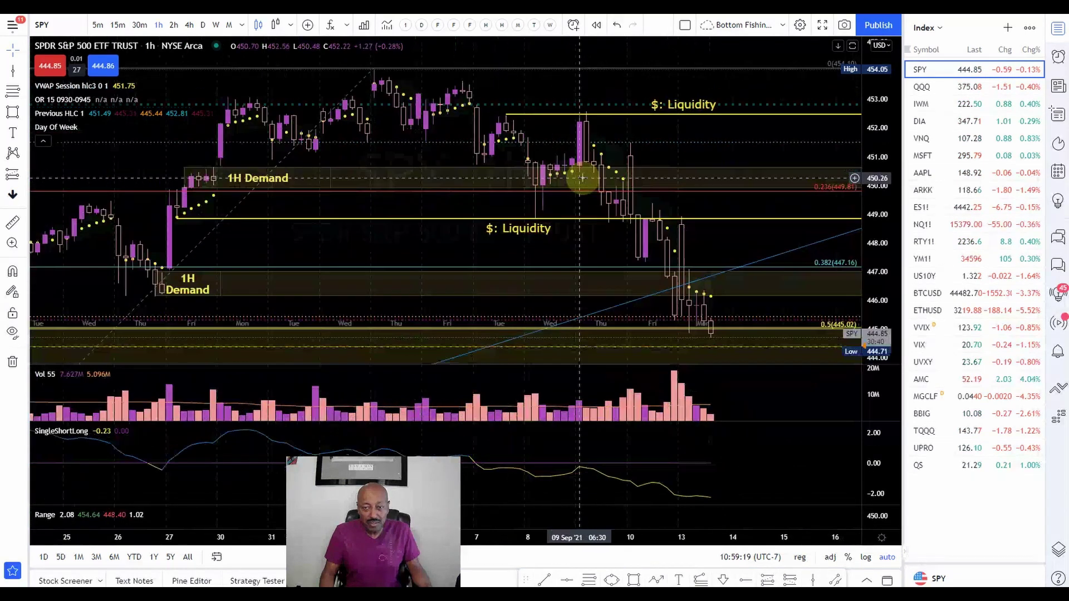
scroll(582, 178, "down", 3)
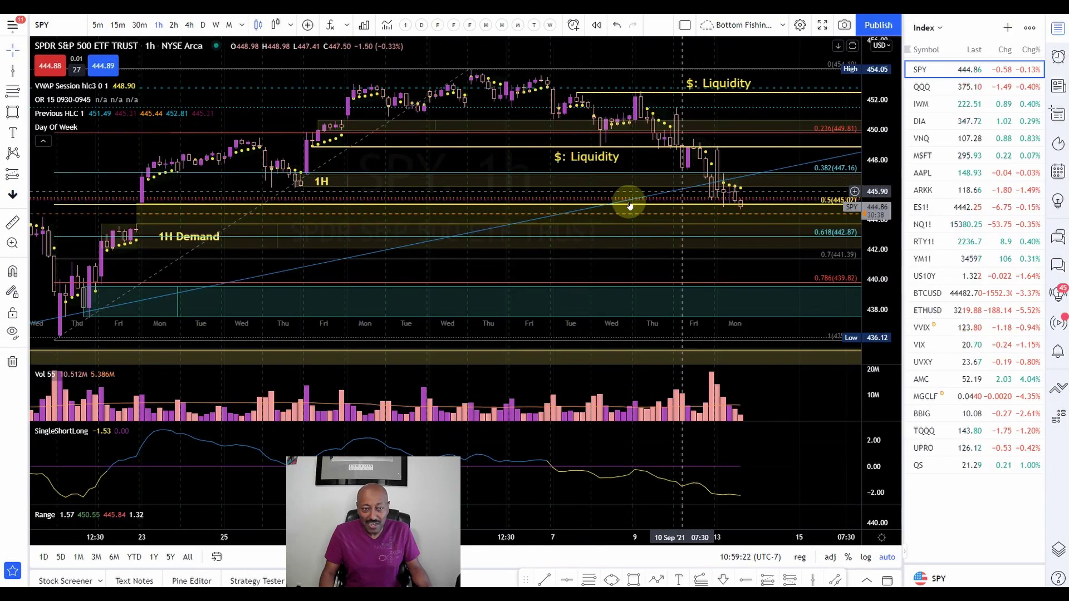
scroll(625, 228, "up", 4)
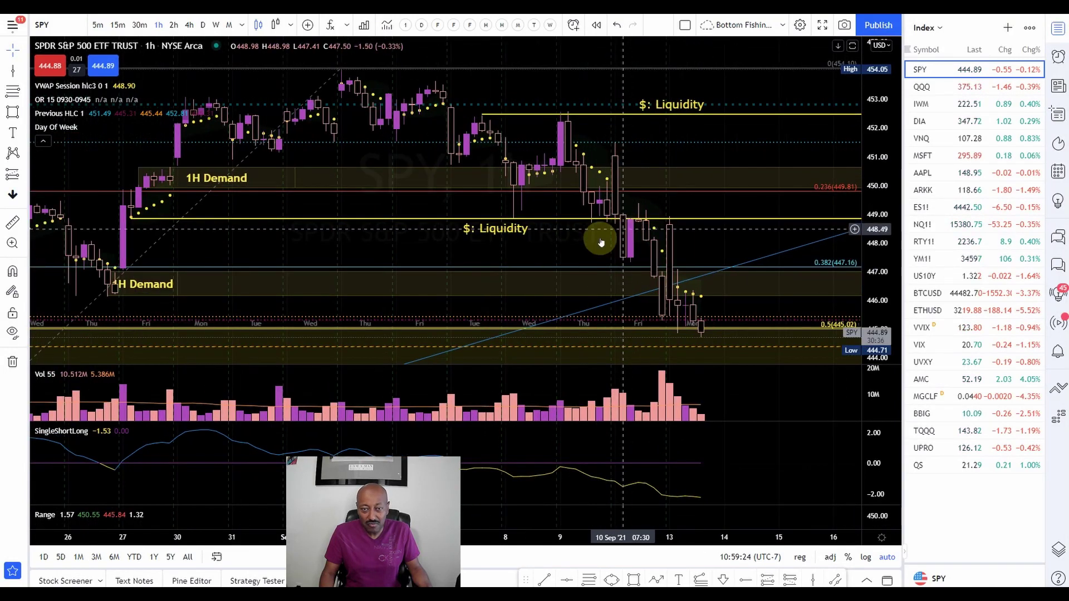